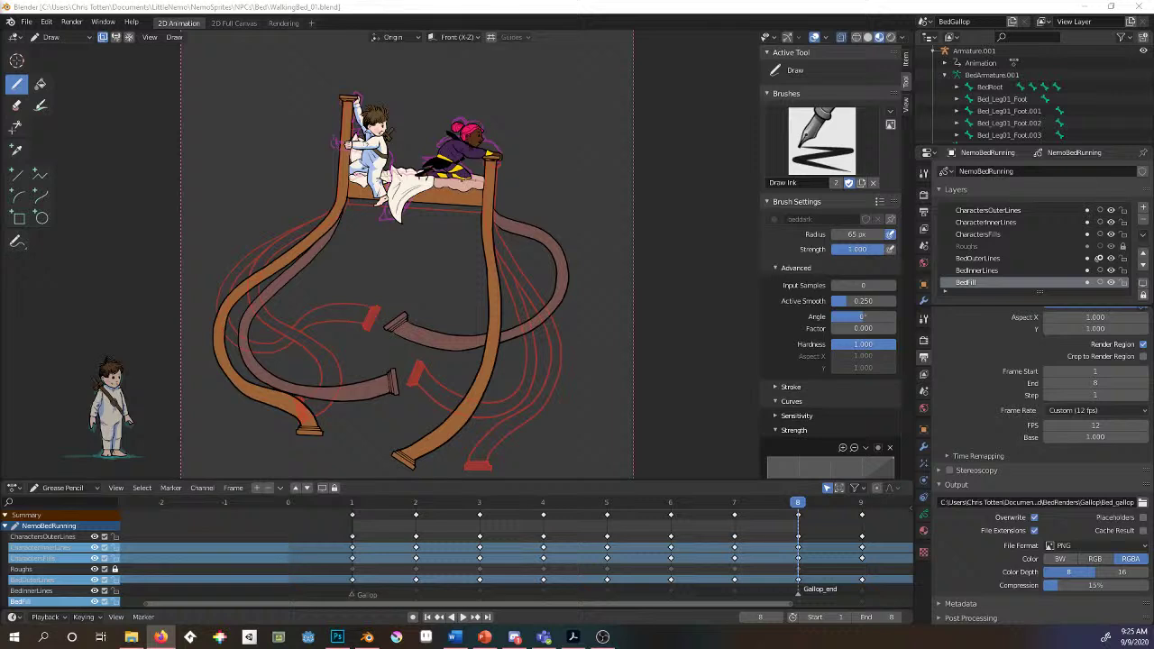
- Play the gallop animation in Blender, stop it, and return to frame 1
left_click(75, 11)
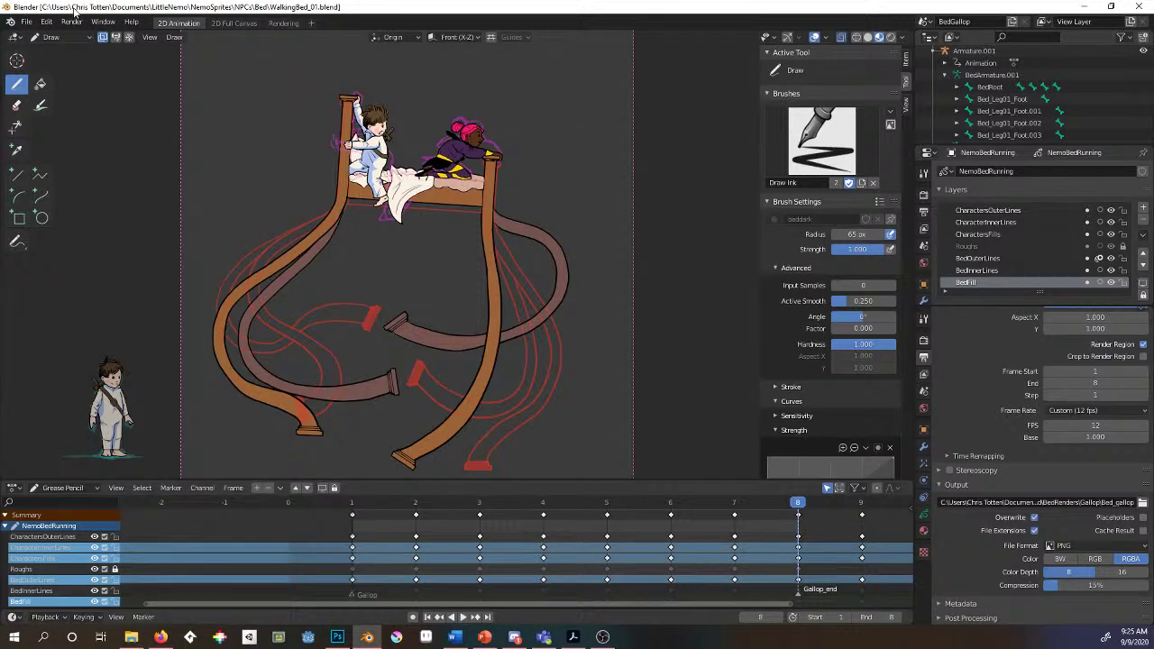
key("alt+Tab")
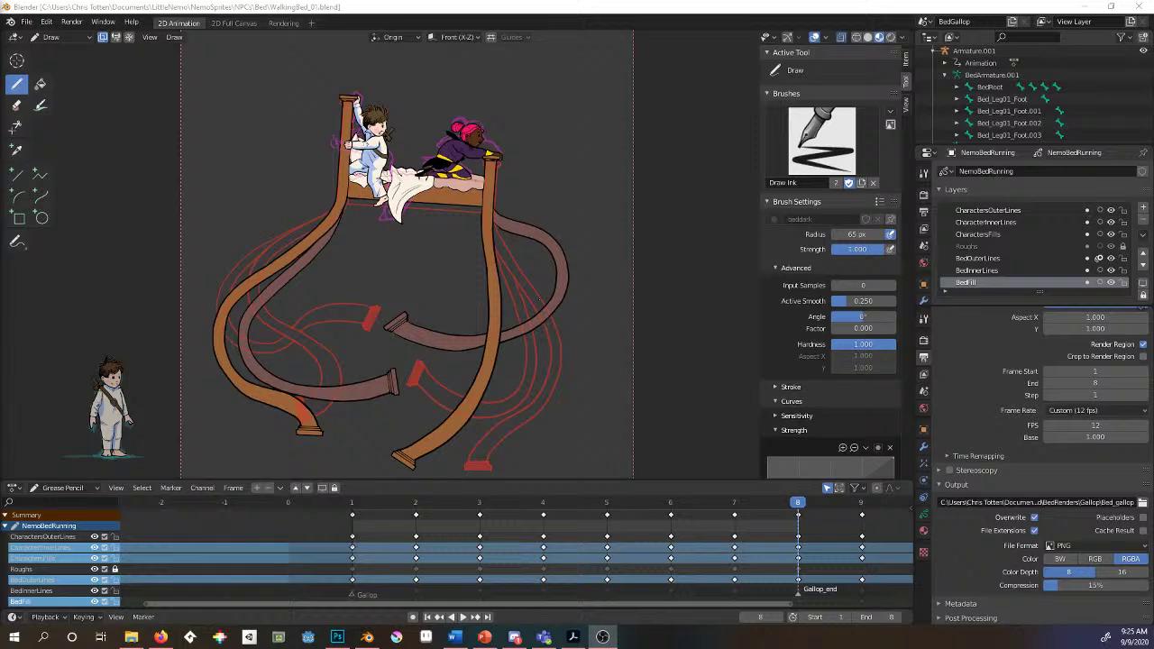
left_click(462, 617)
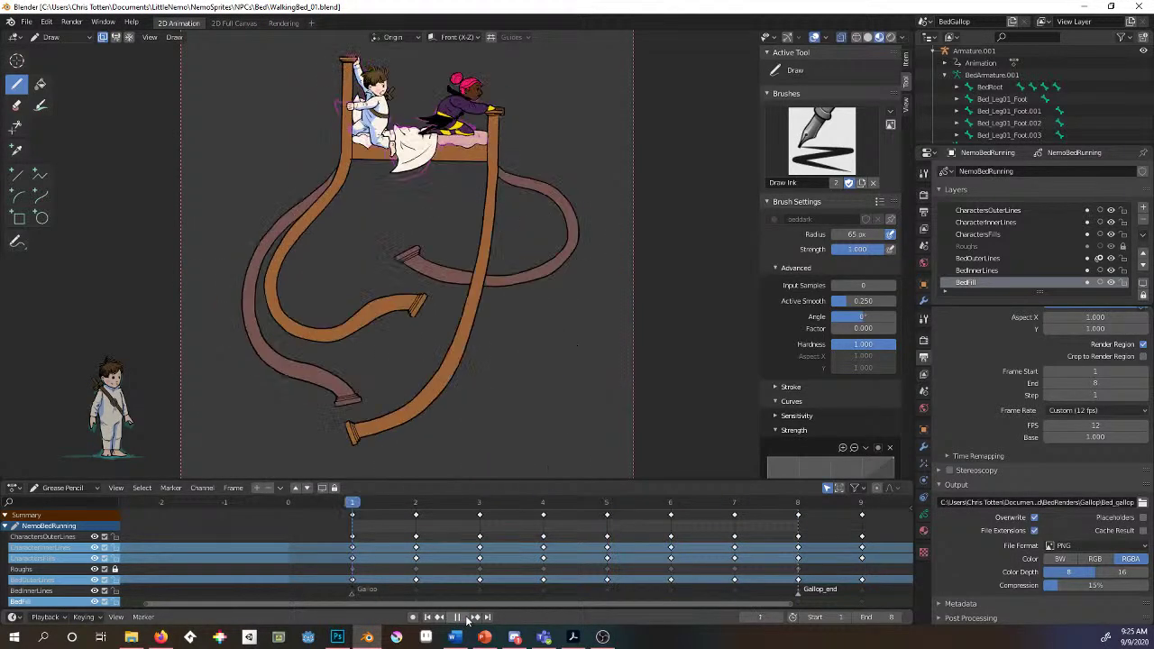
left_click(412, 503)
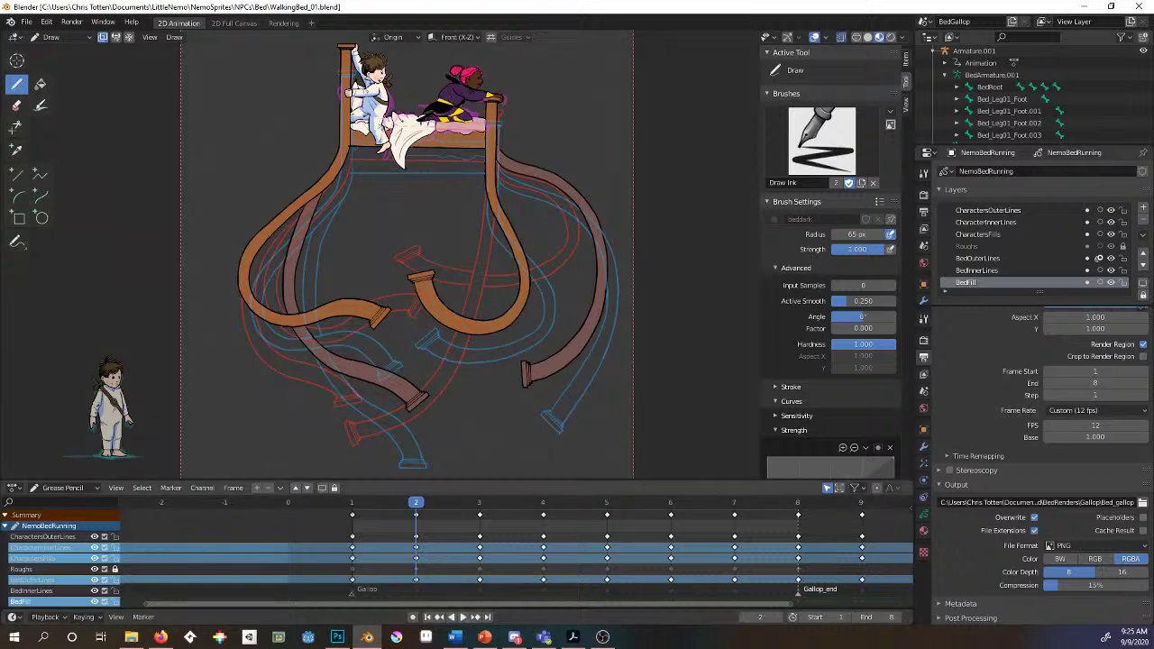
left_click(354, 503)
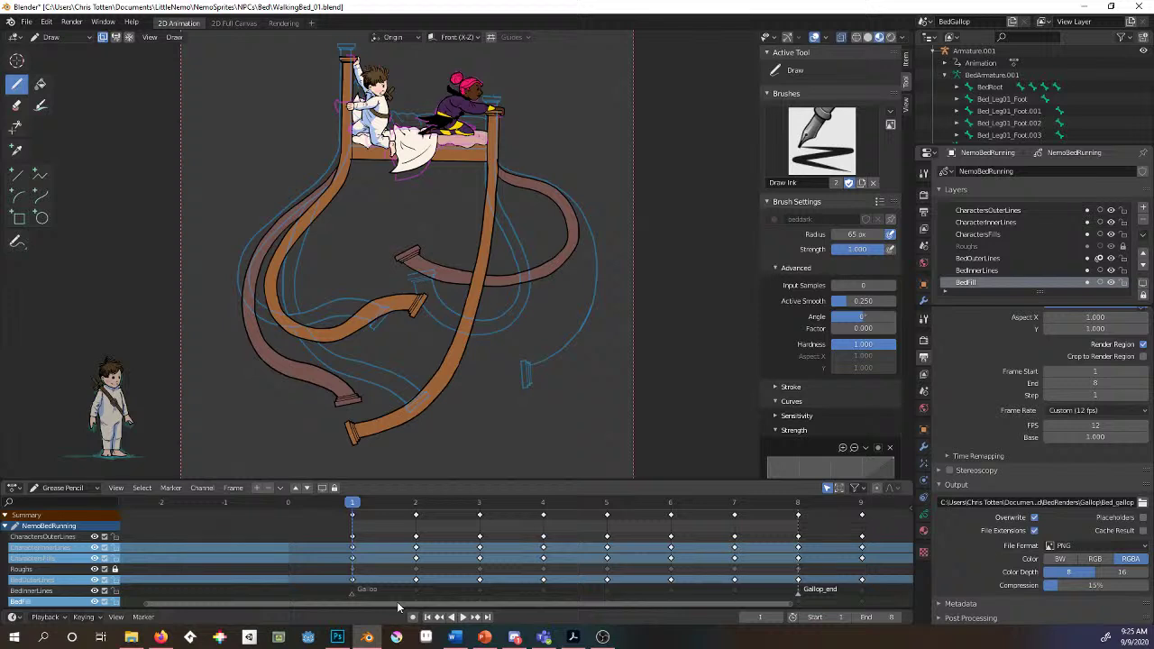
- Zoom the timeline, then replay the gallop and stop back at frame 1
left_click_drag(396, 607, 455, 607)
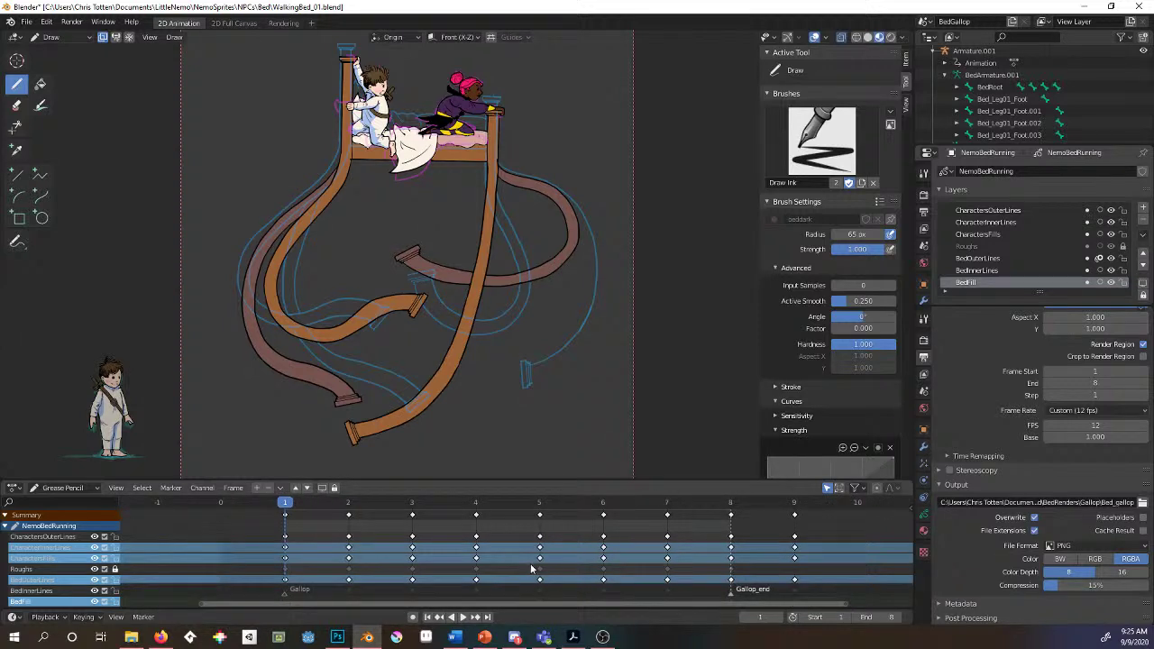
scroll(531, 569, "up", 3)
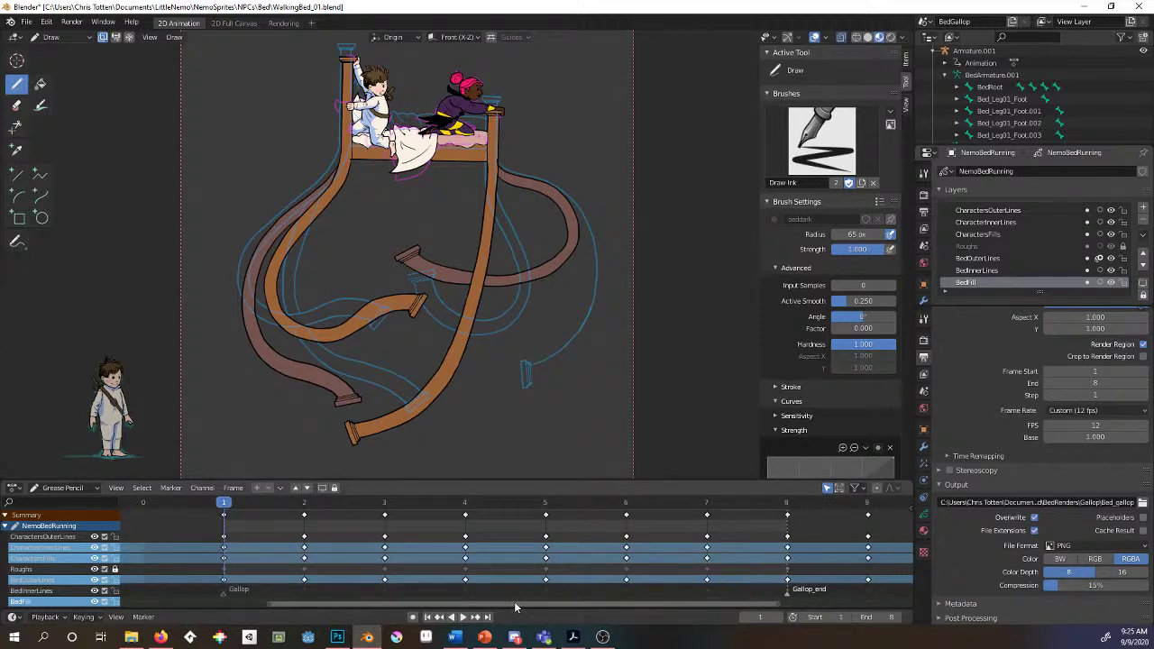
left_click_drag(515, 608, 536, 609)
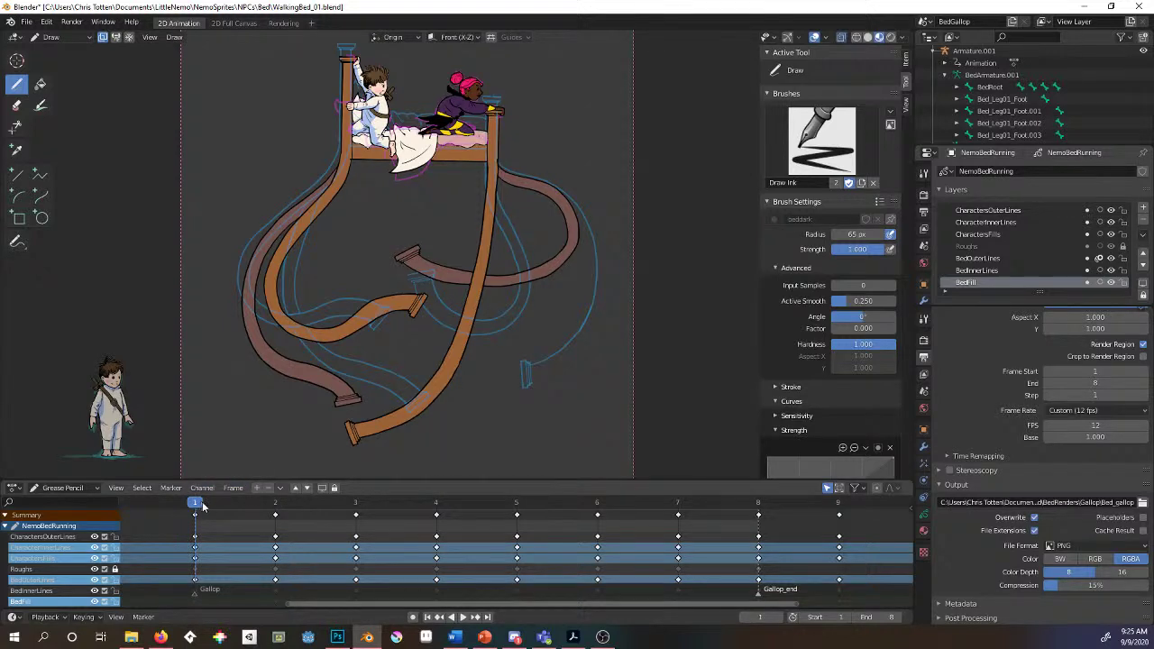
key("space")
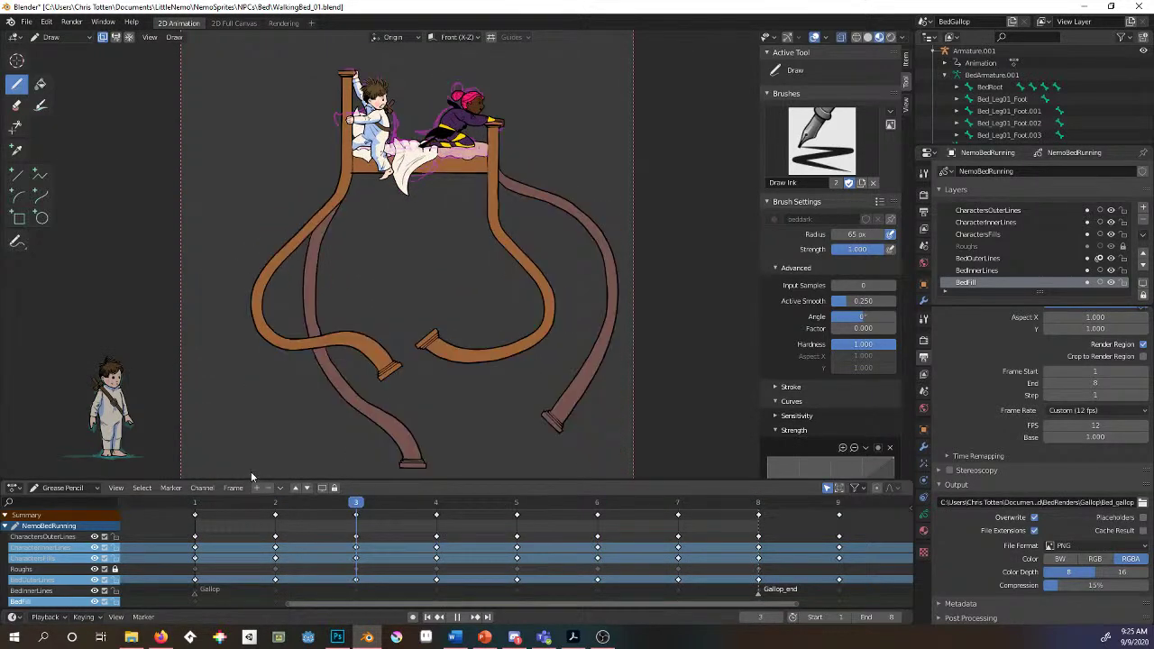
key("space")
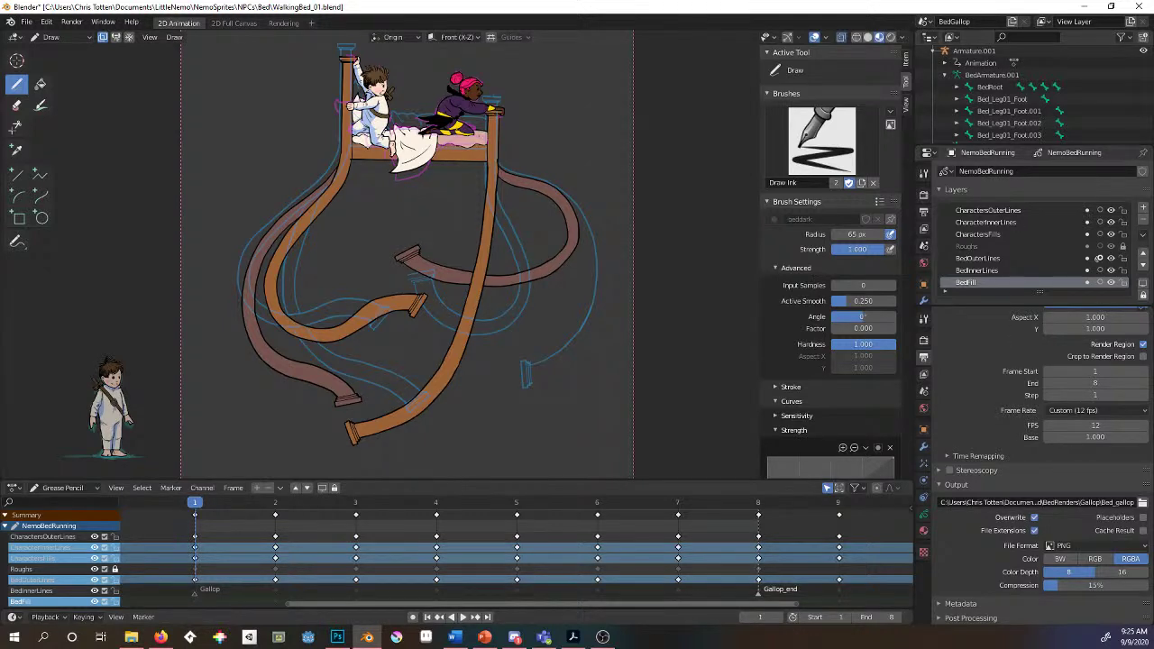
scroll(1002, 395, "up", 2)
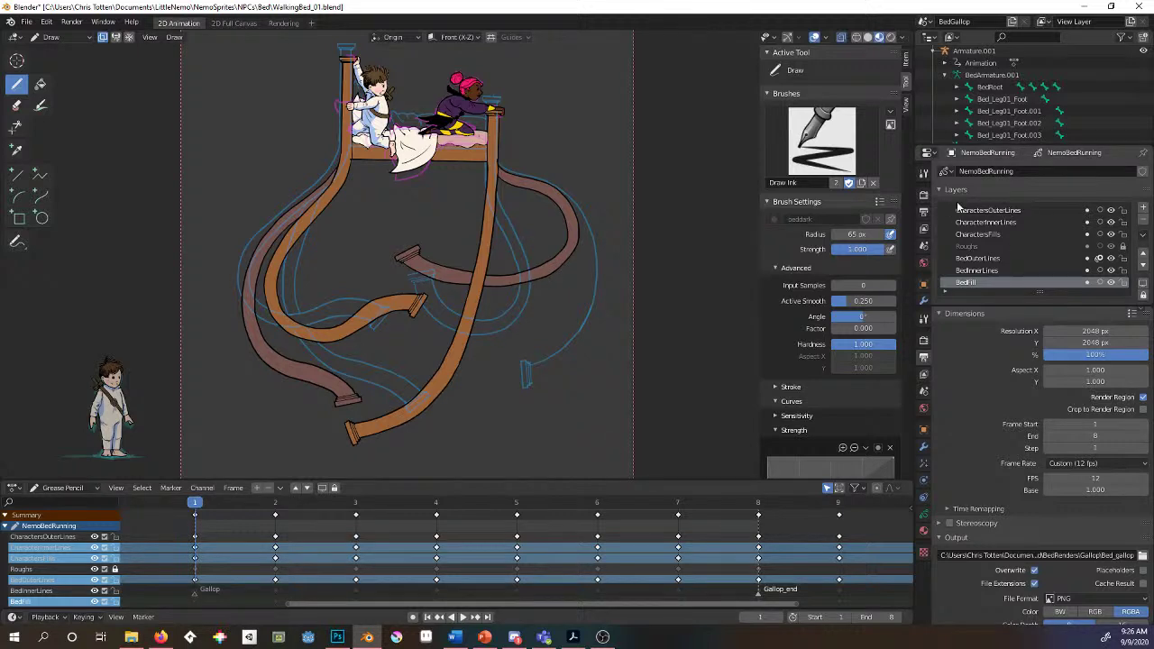
- Check the bed's material settings, then review the Output properties and render output path
scroll(979, 419, "down", 2)
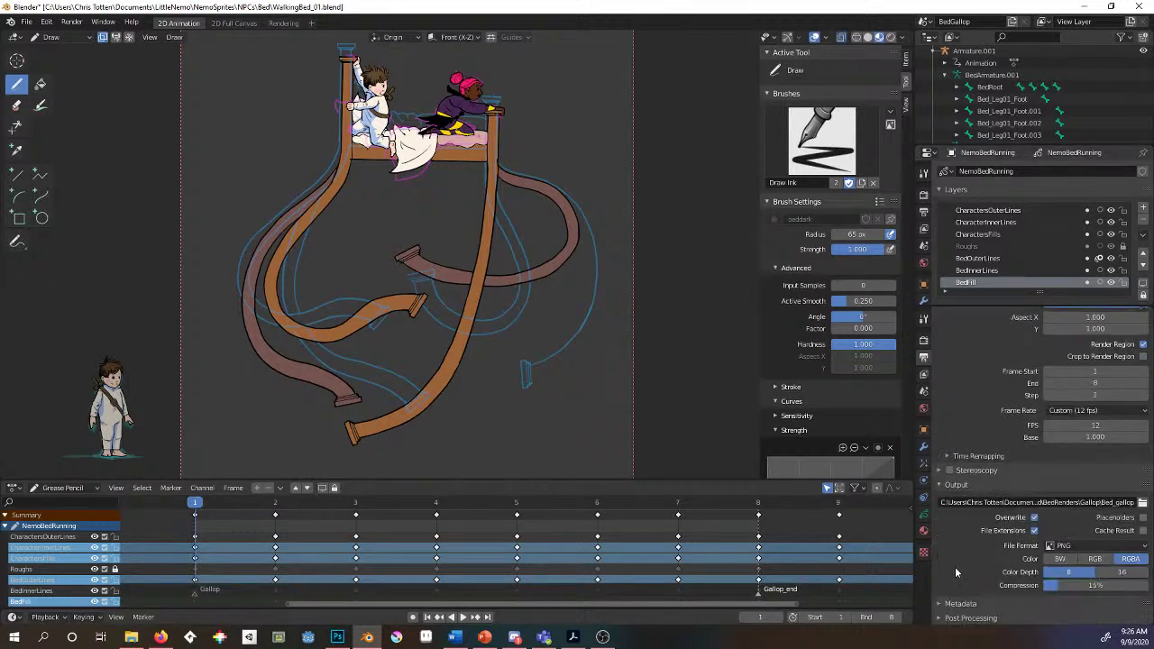
left_click(924, 532)
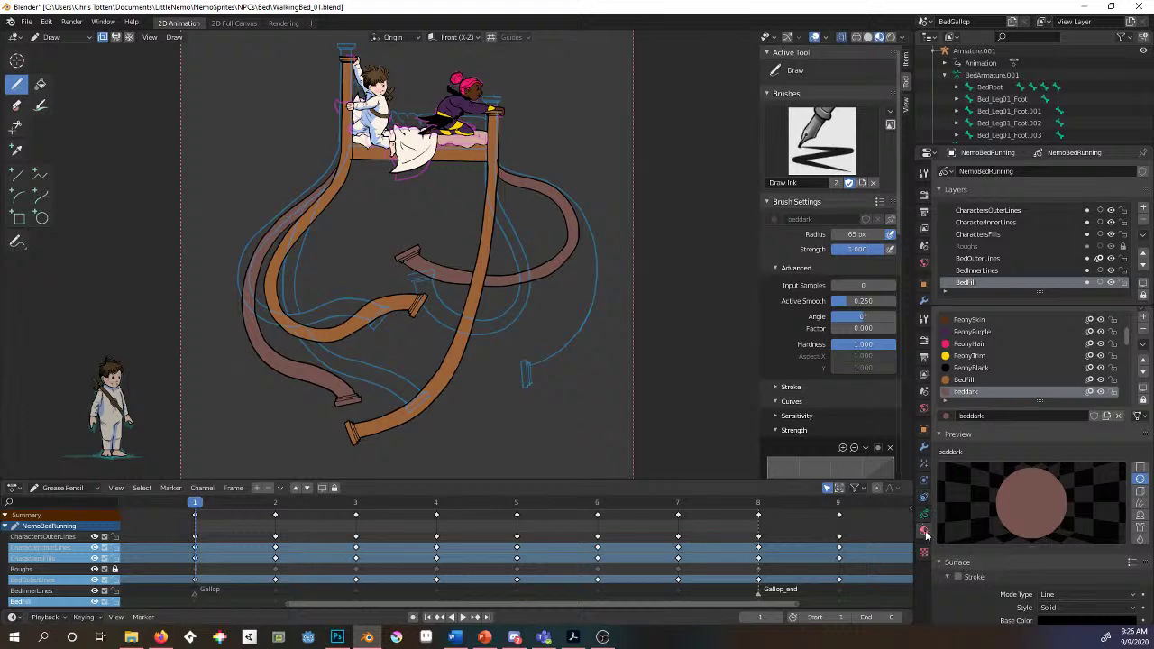
left_click(923, 359)
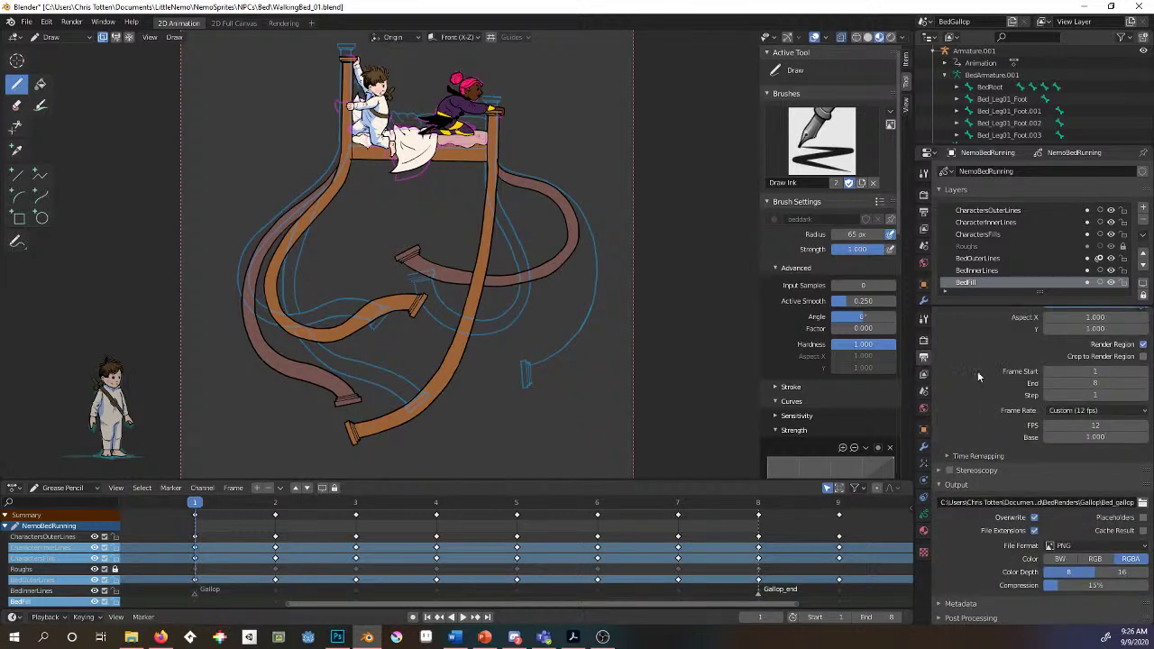
scroll(974, 361, "up", 2)
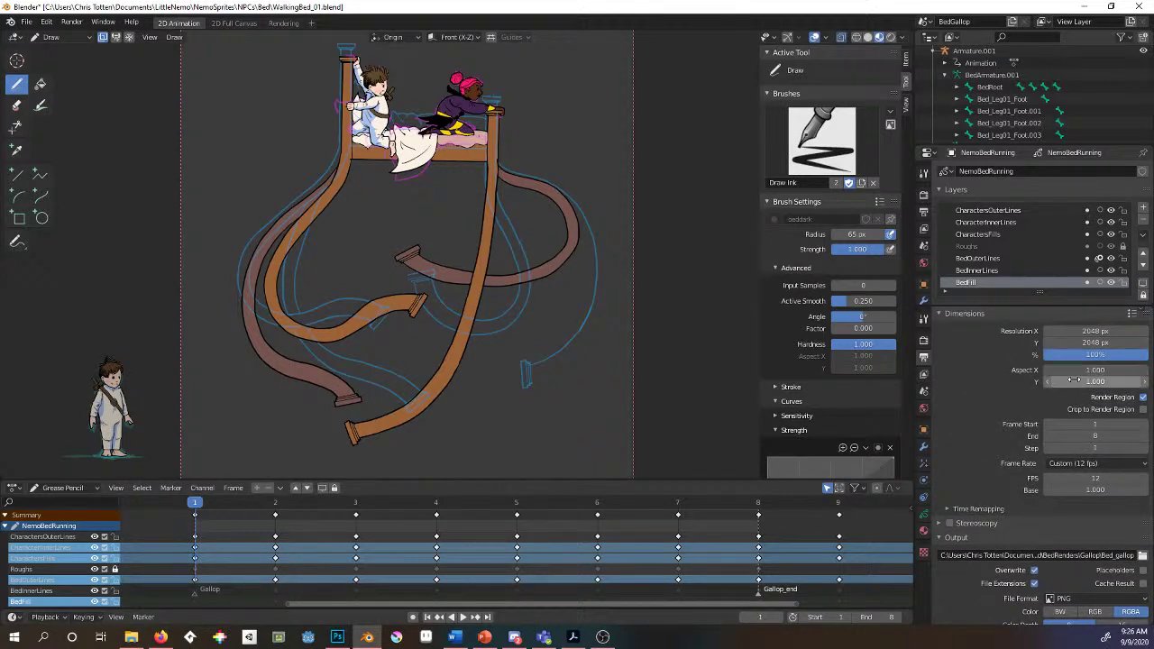
scroll(1046, 379, "down", 2)
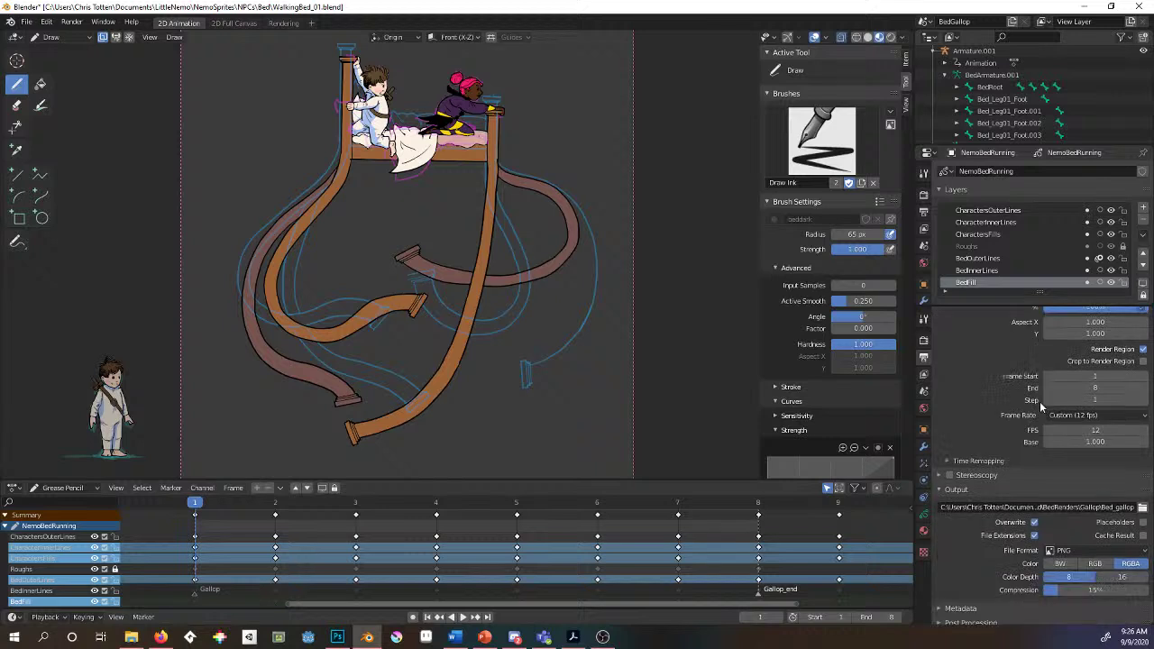
scroll(1050, 345, "up", 2)
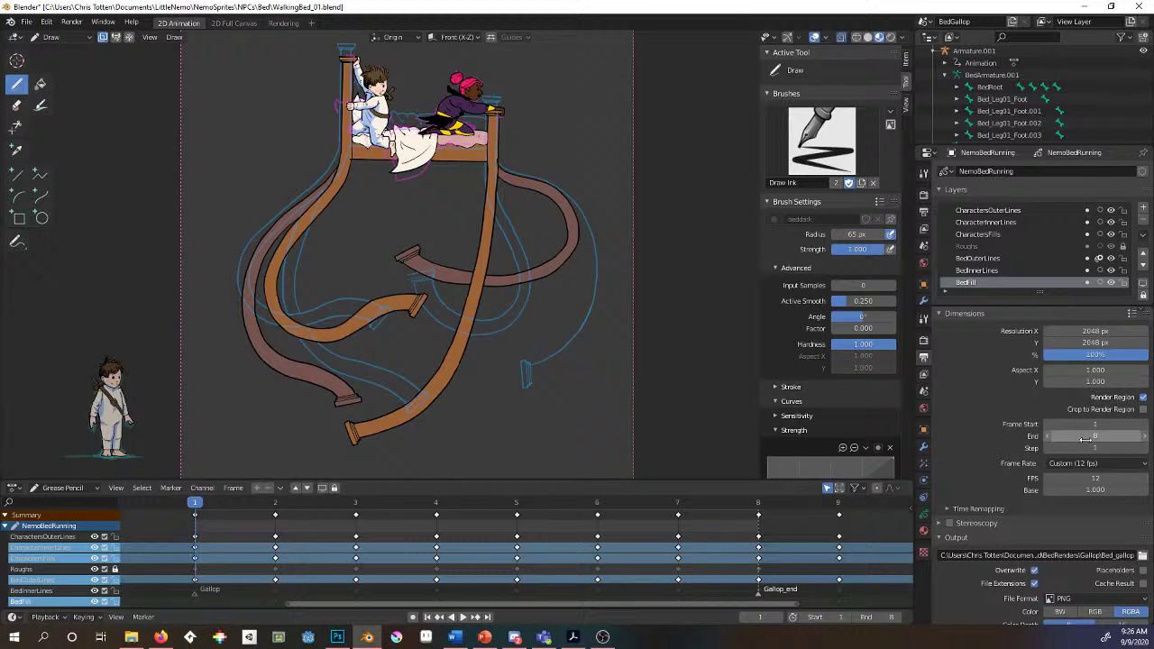
scroll(1055, 451, "down", 2)
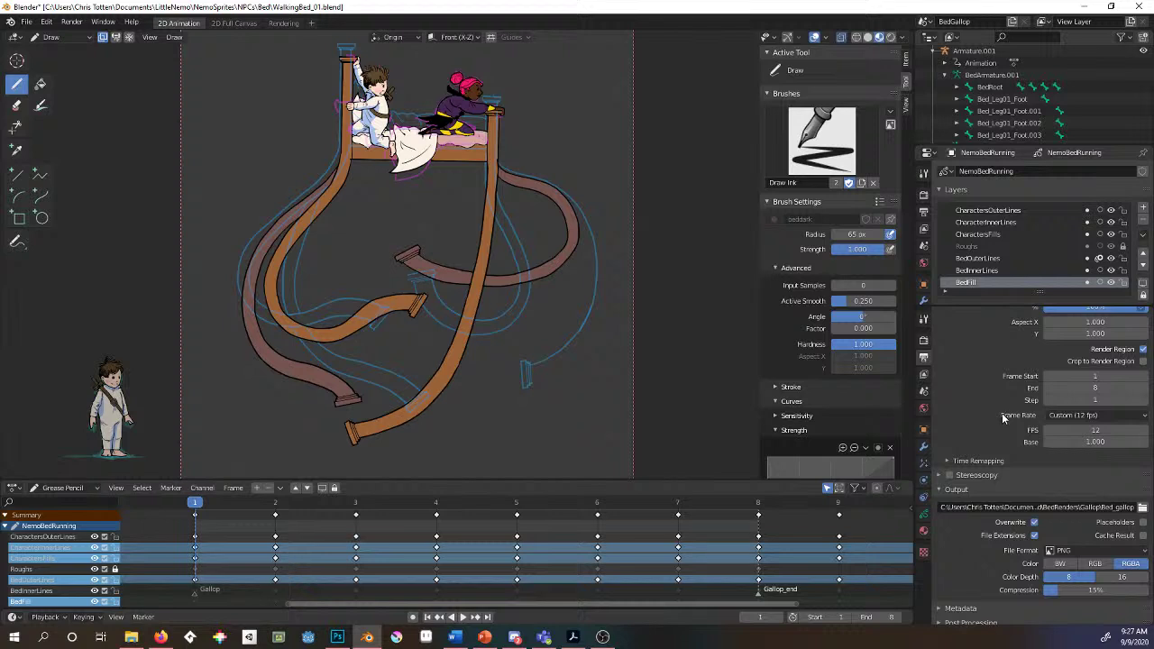
scroll(1027, 433, "down", 1)
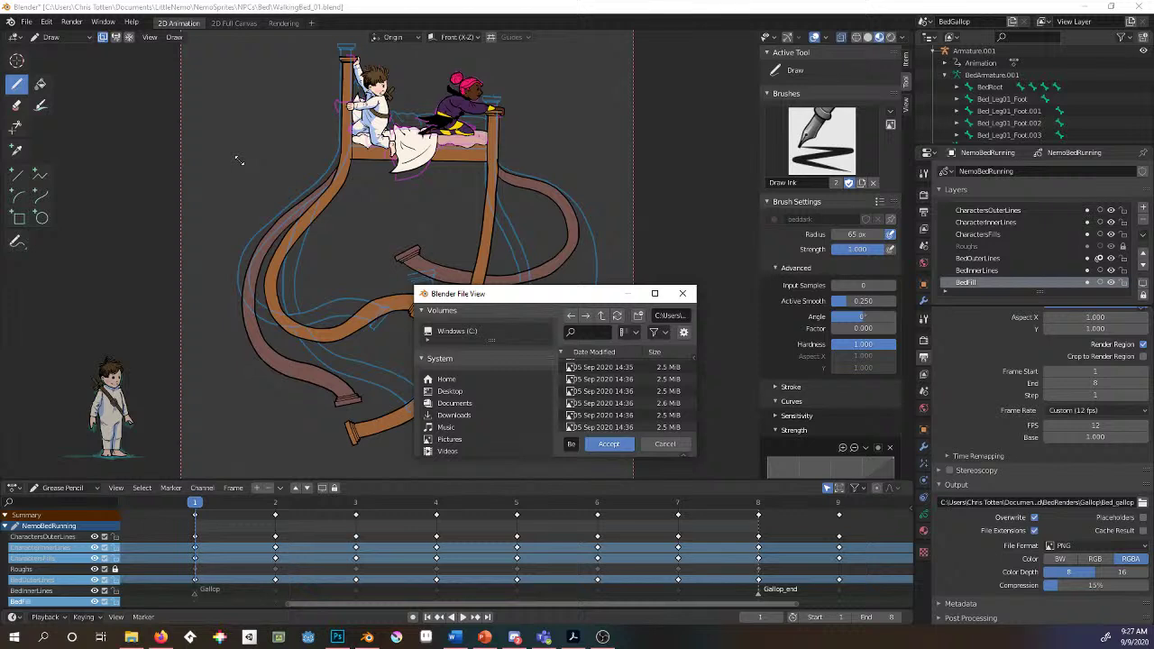
- Enlarge the file browser to review the eight Bed_gallop PNGs, then cancel, leaving the path unchanged
left_click_drag(216, 147, 216, 147)
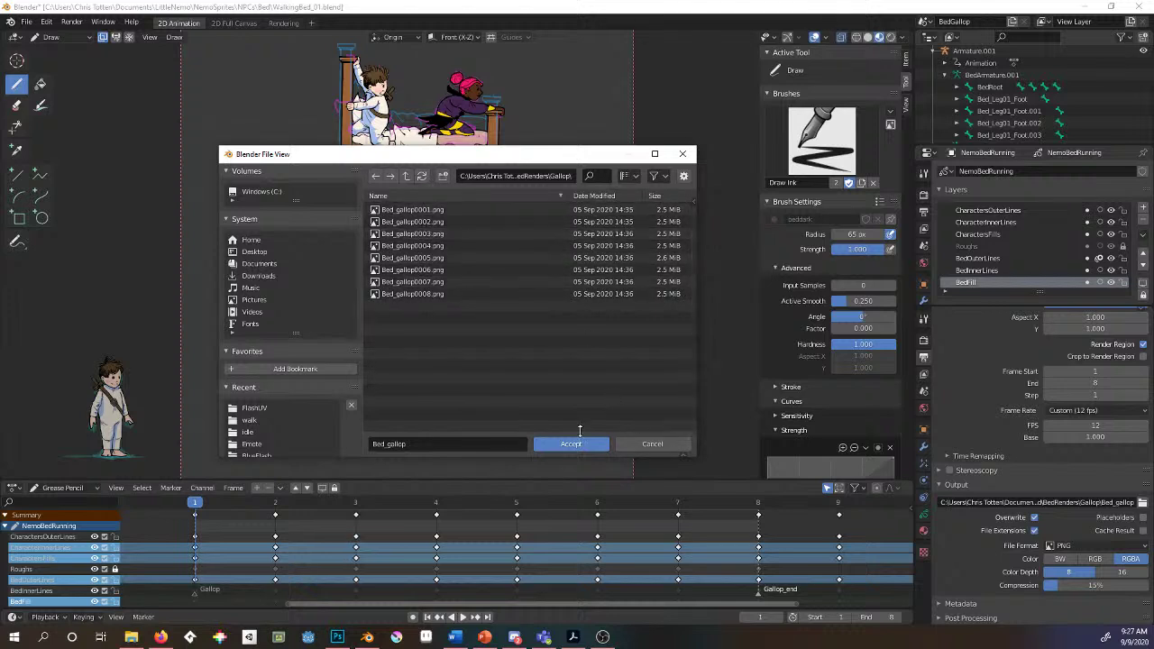
left_click(653, 444)
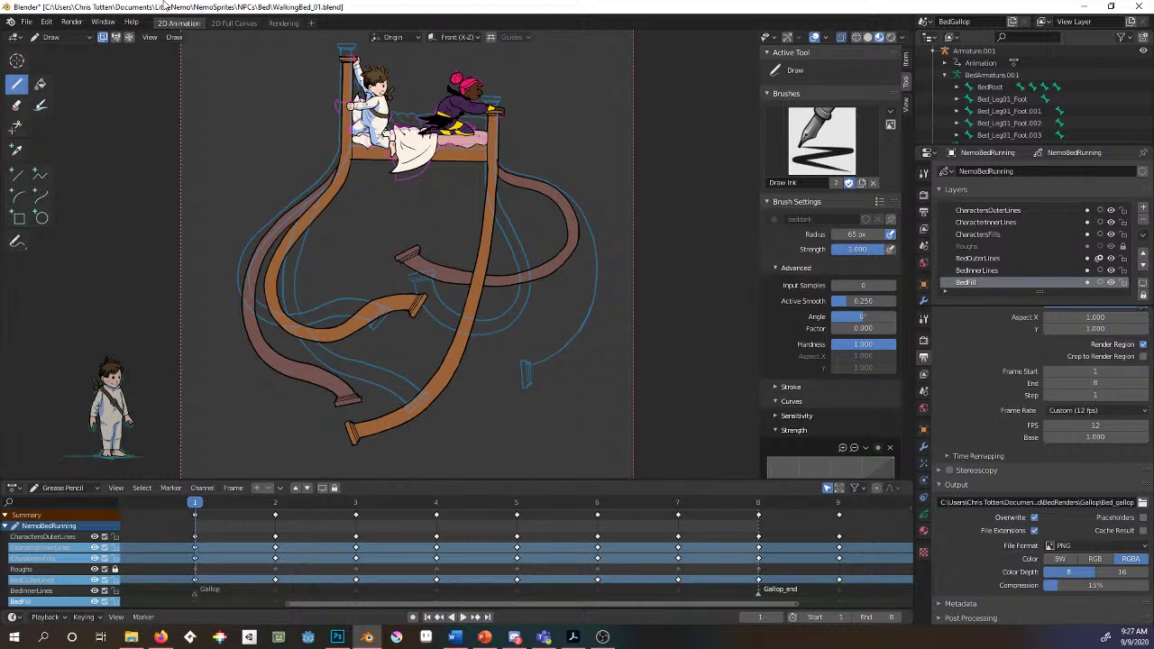
- Render the full bed-gallop animation to PNG frames with Render Animation
left_click(72, 22)
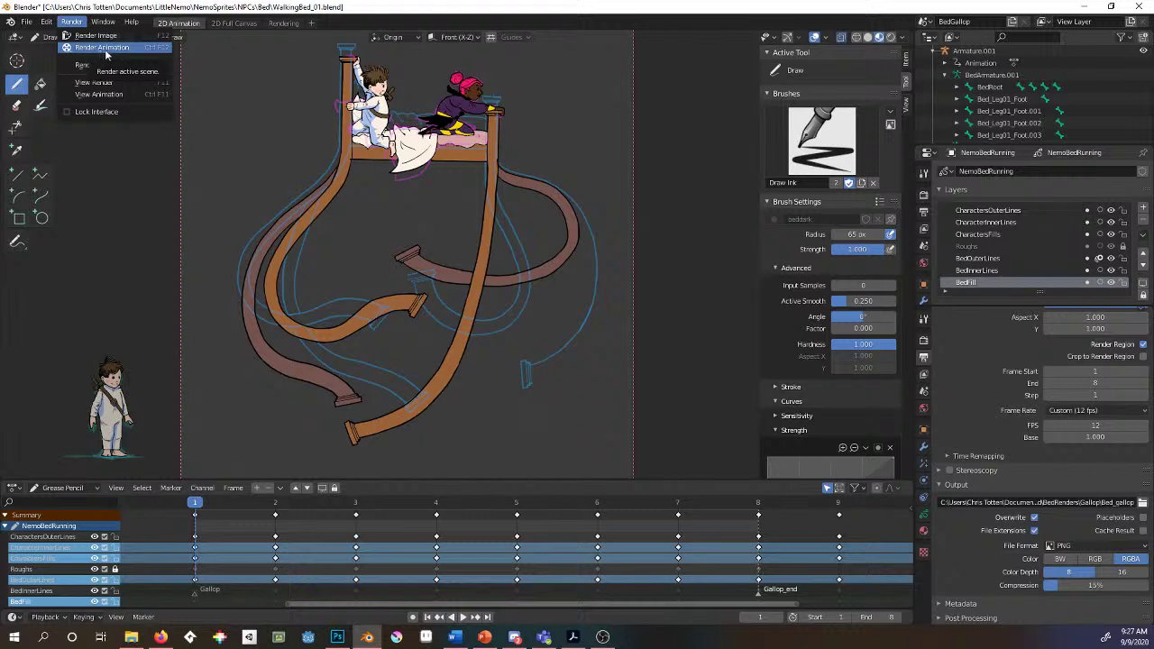
key("Escape")
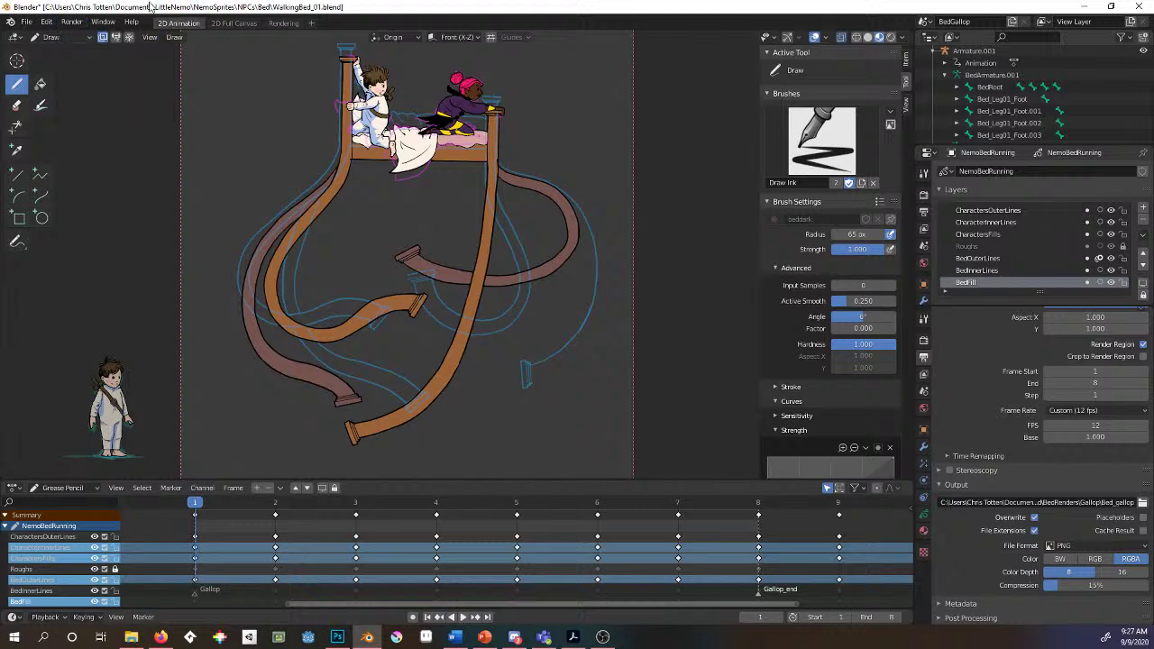
left_click(78, 25)
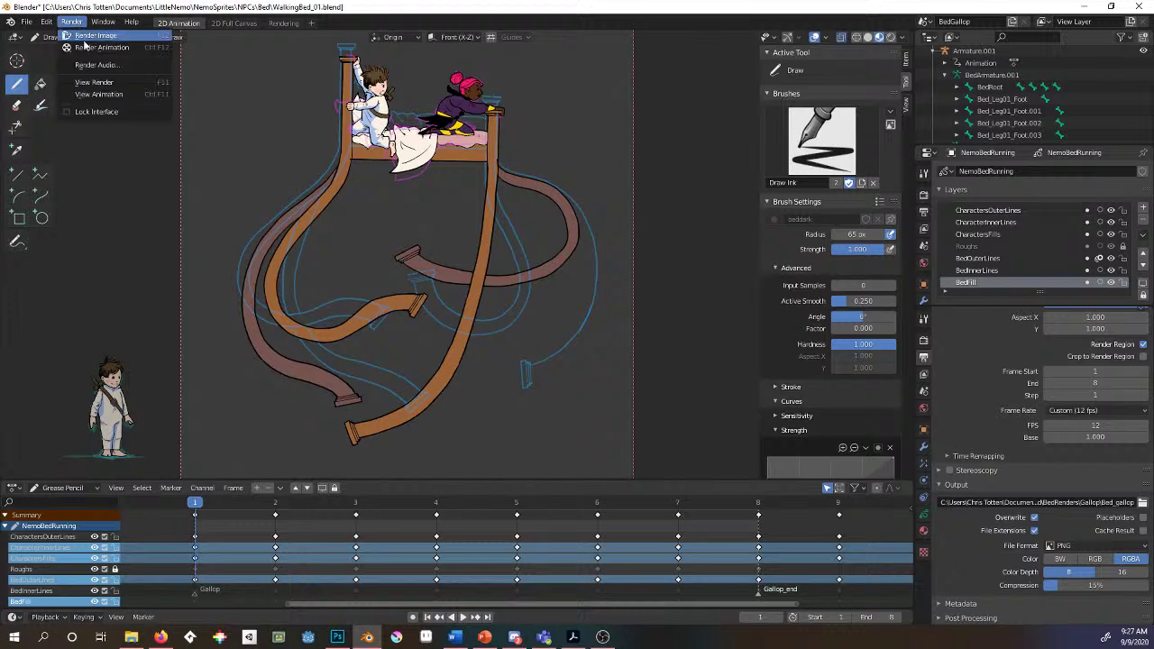
left_click(131, 49)
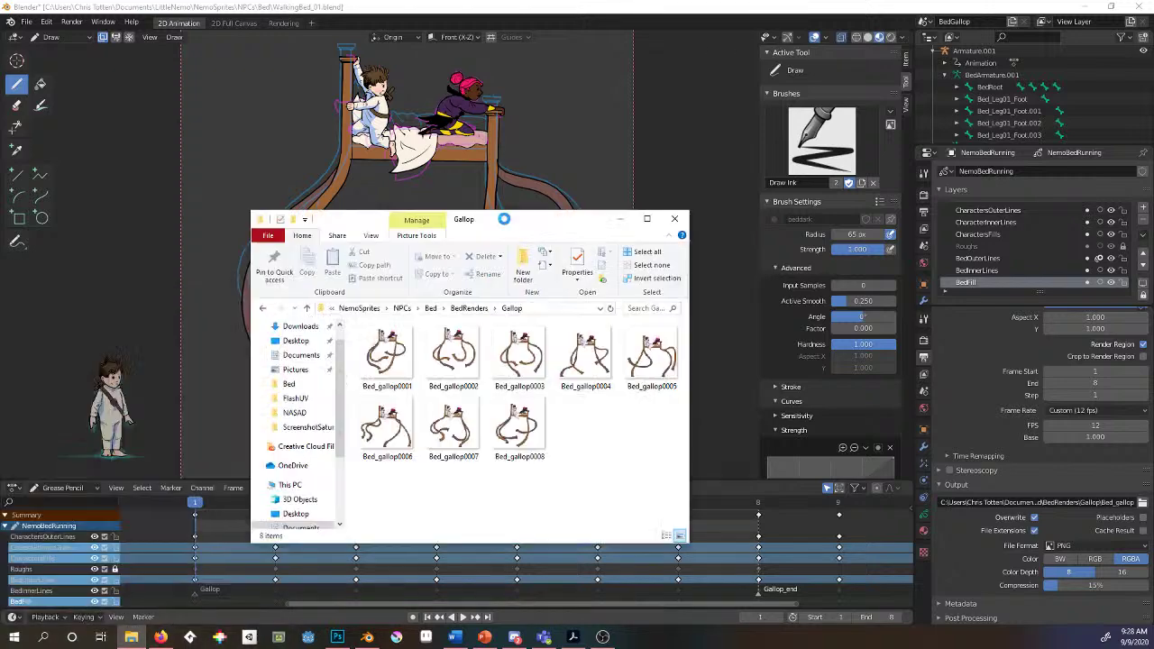
- Look over the eight Bed_gallop frames in the Gallop folder, then switch to Photoshop
left_click_drag(503, 219, 498, 169)
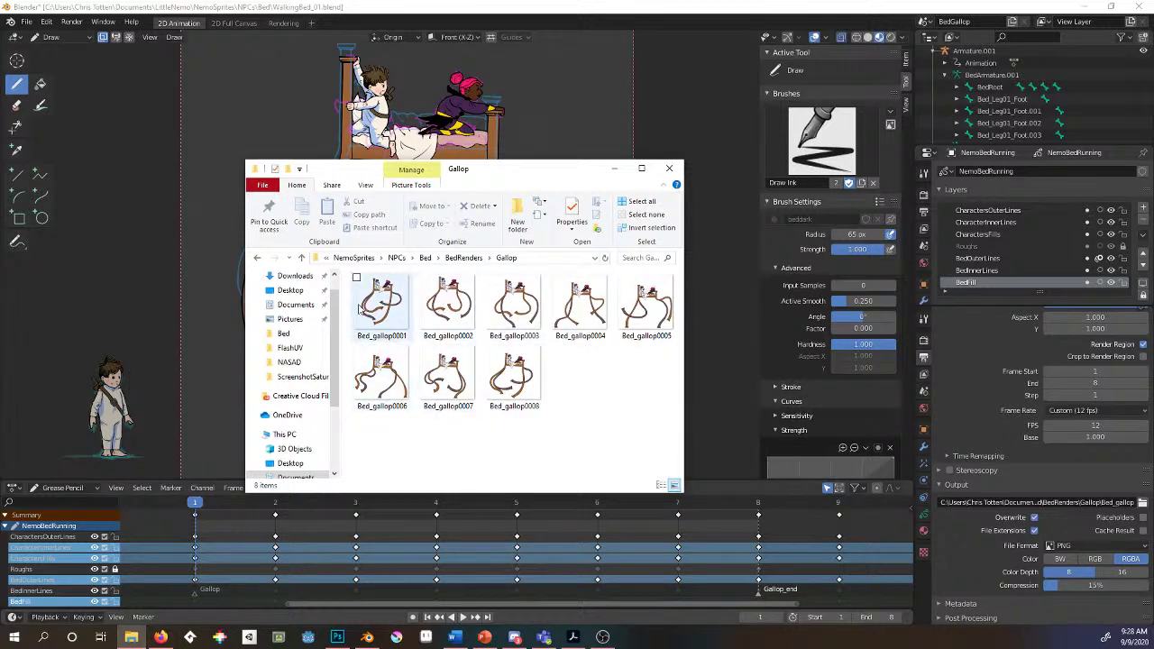
left_click(337, 637)
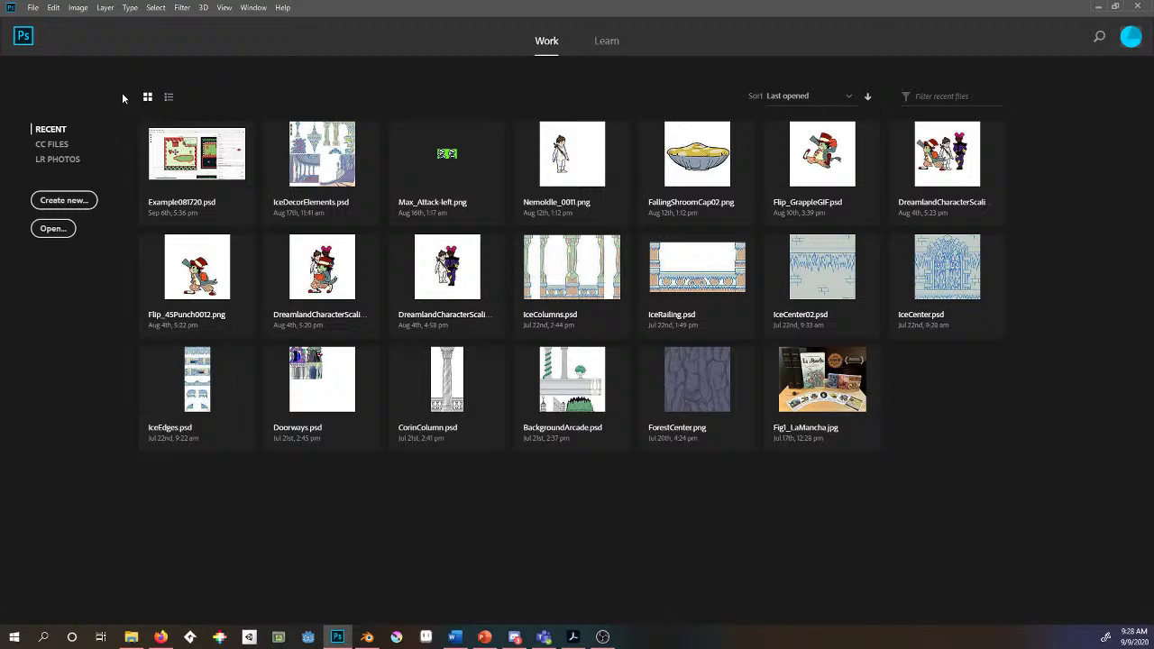
- Open Bed_gallop0001 from the Gallop folder as an image sequence via File > Open As
left_click(32, 9)
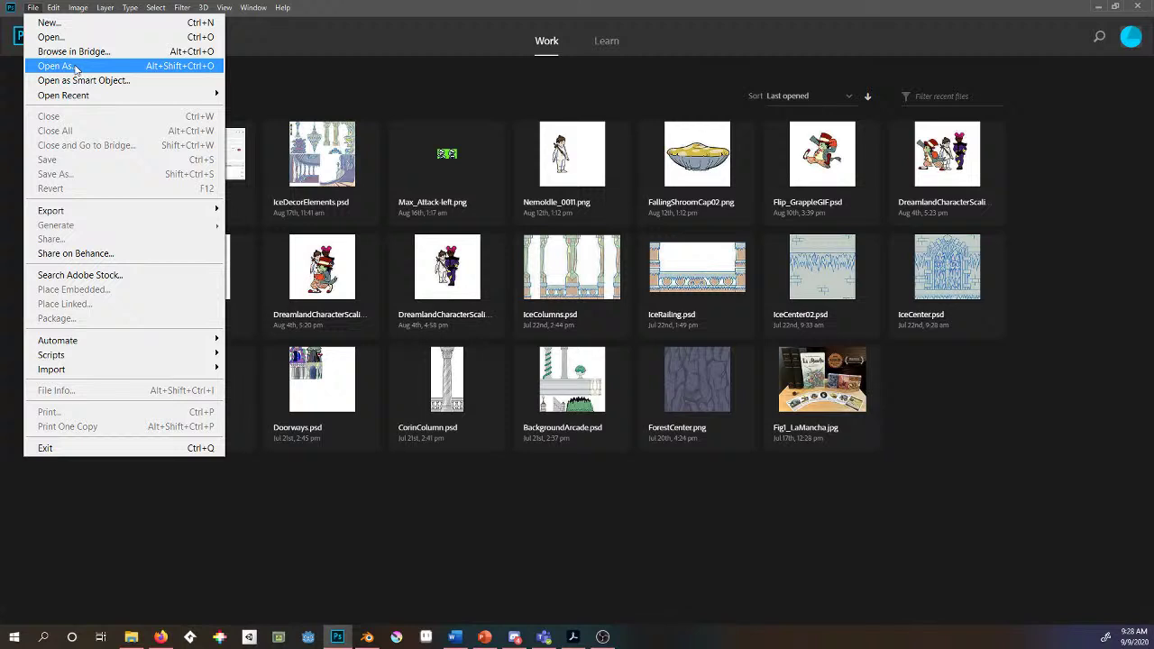
left_click(75, 66)
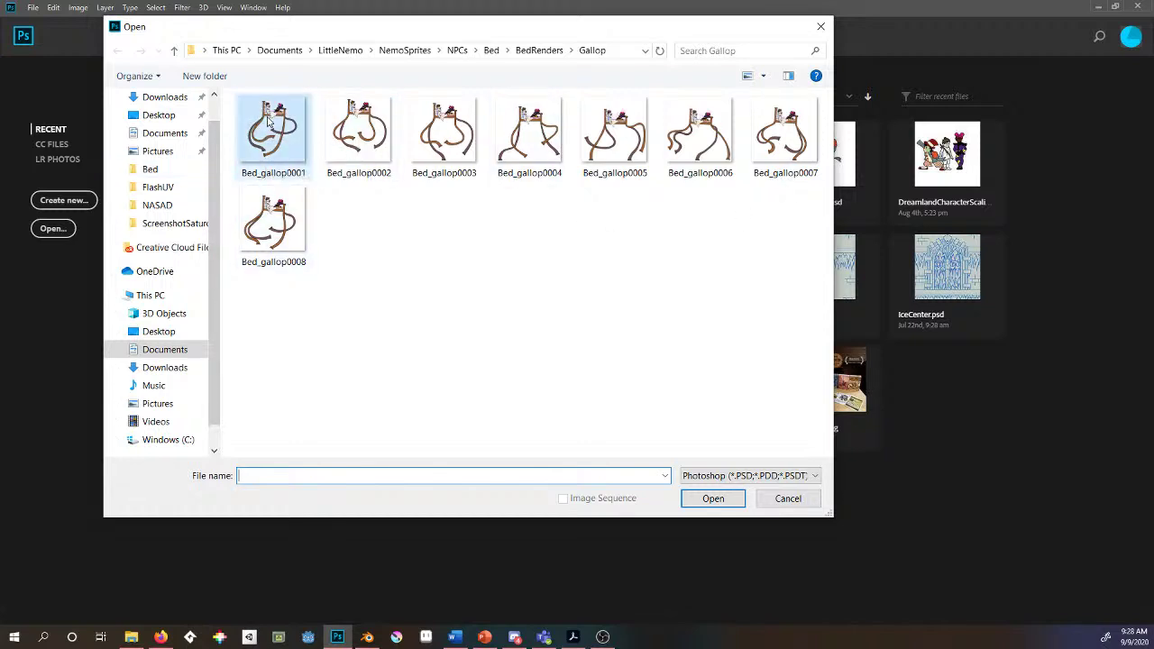
left_click(264, 137)
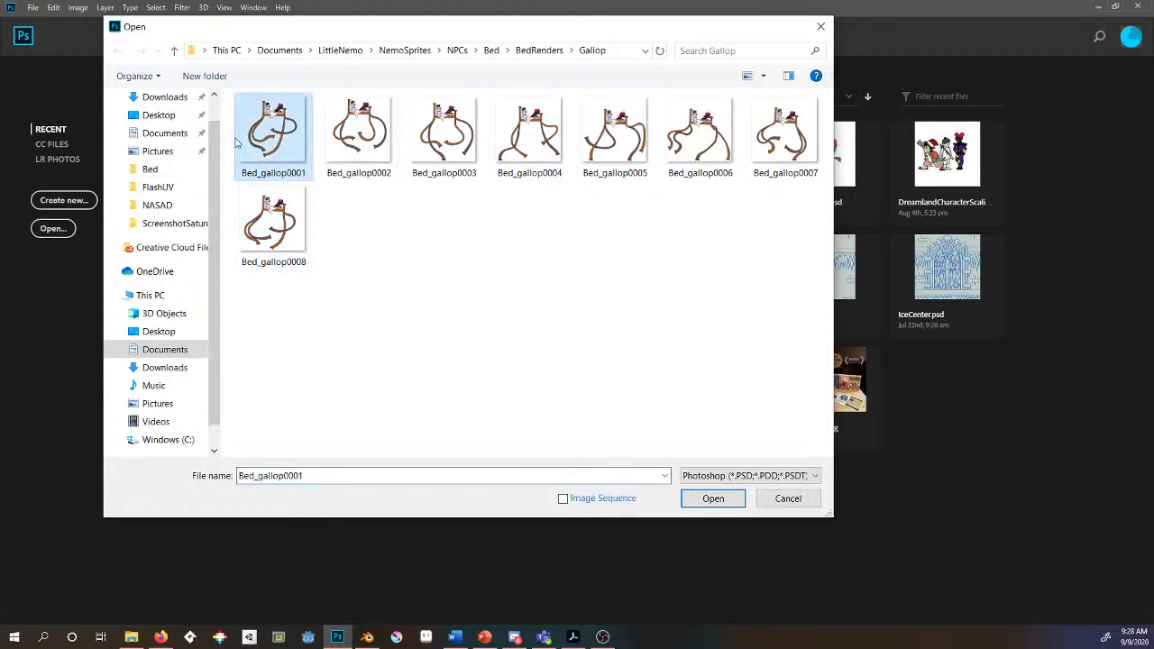
left_click(563, 499)
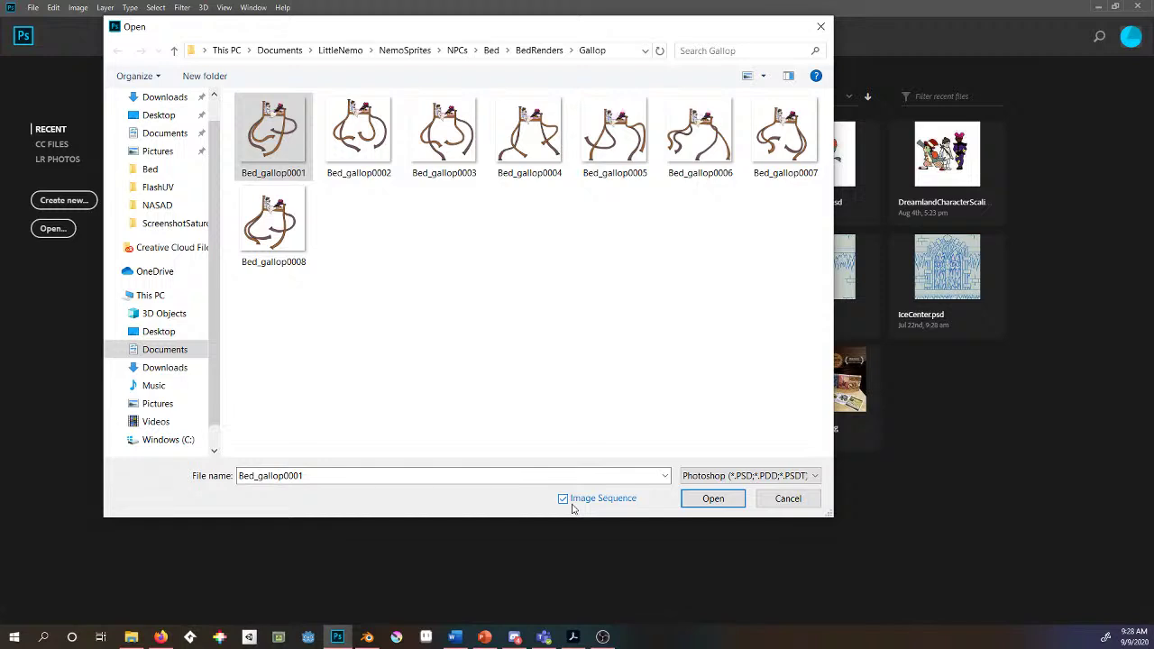
left_click(708, 501)
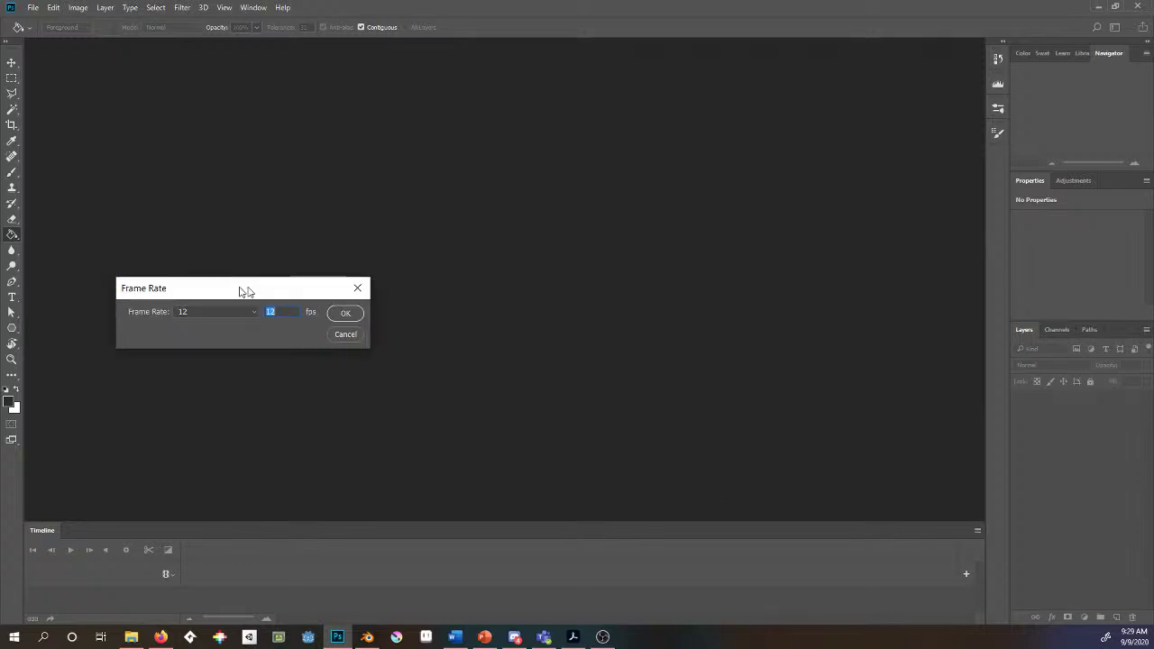
- Accept the 12 fps frame rate for the sequence and add a new empty layer
left_click_drag(245, 290, 485, 213)
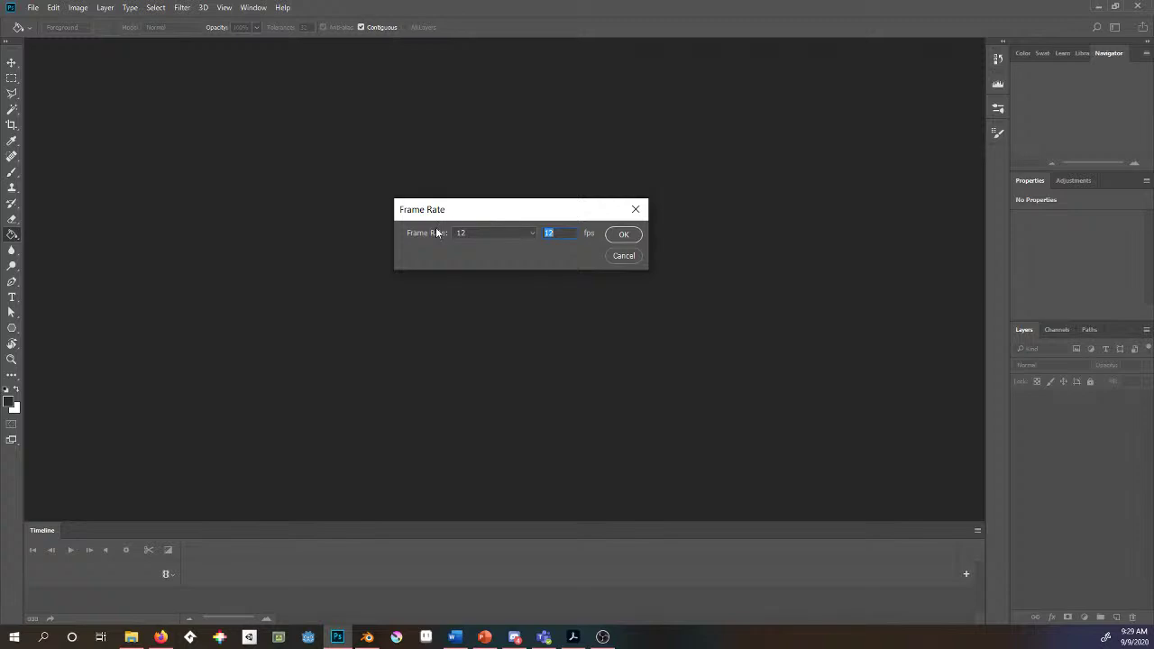
left_click_drag(503, 219, 514, 245)
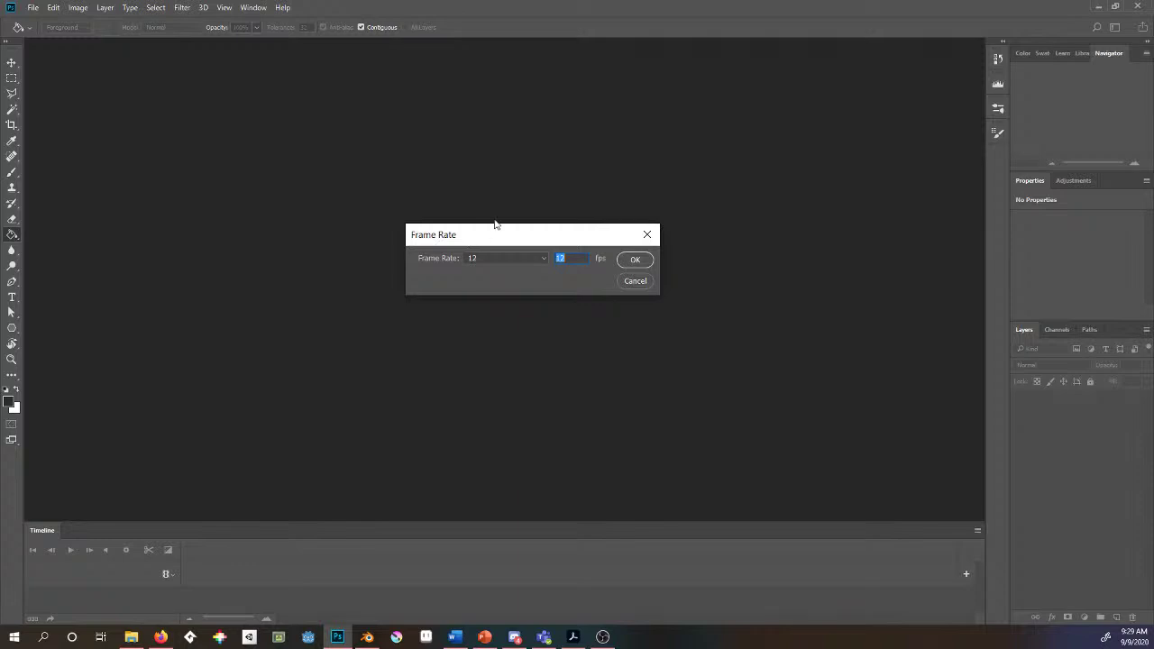
left_click_drag(511, 236, 567, 242)
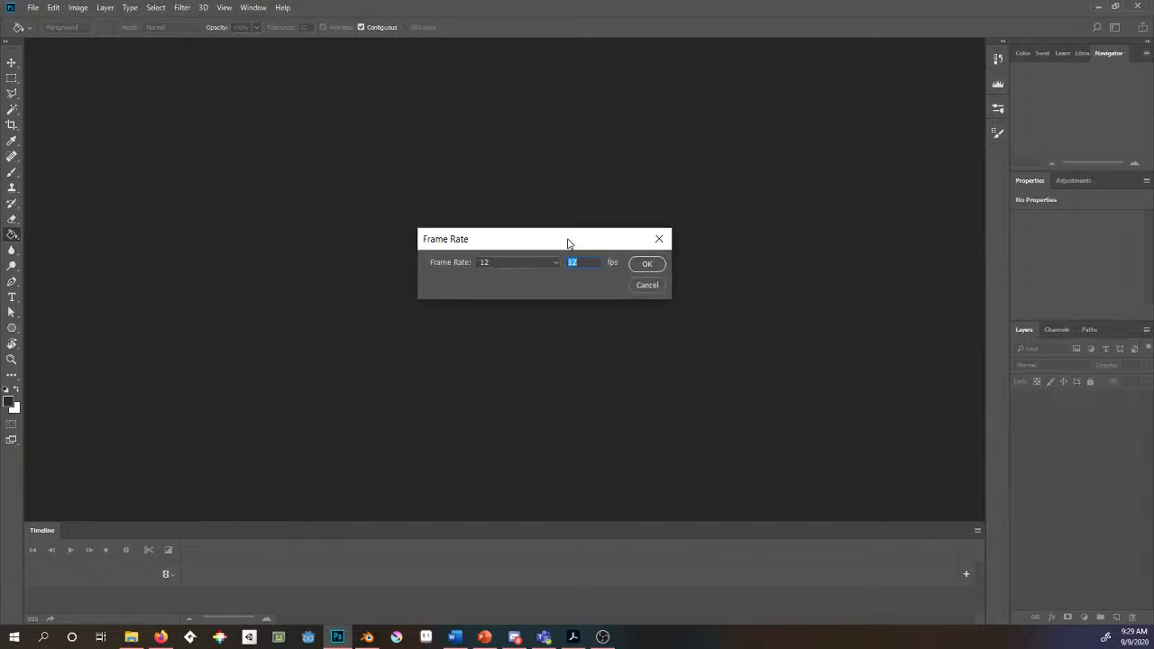
left_click(645, 264)
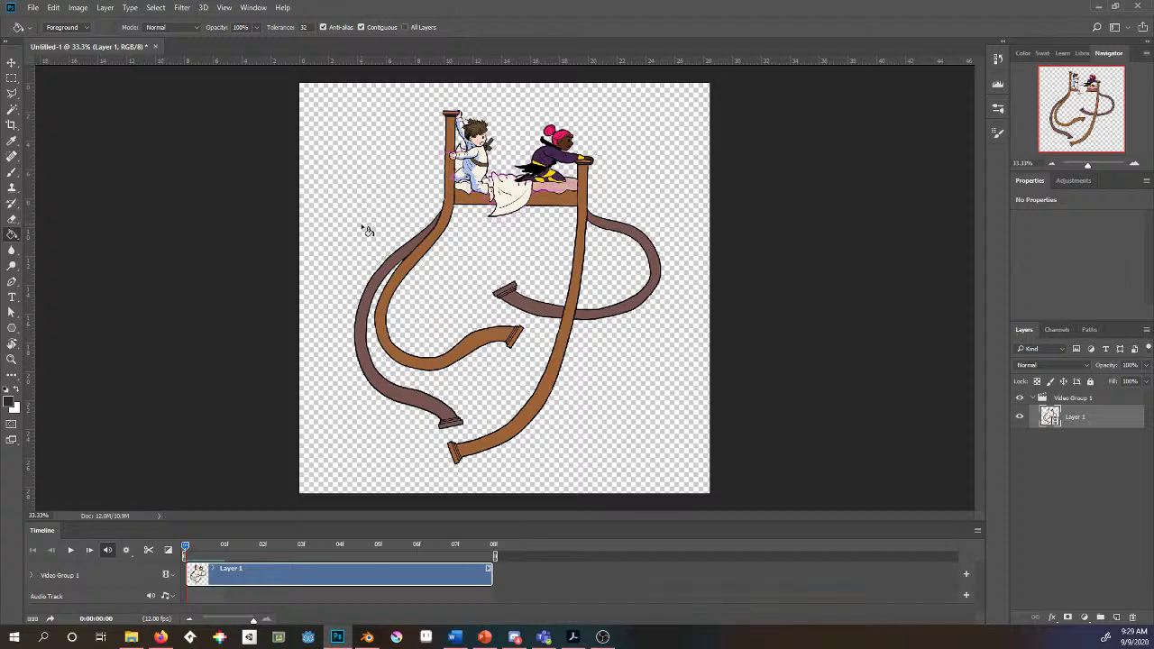
left_click(1118, 619)
- Fill Layer 2 with dark grey and position its clip after the gallop clip in Video Group 1
left_click_drag(1073, 415, 1057, 453)
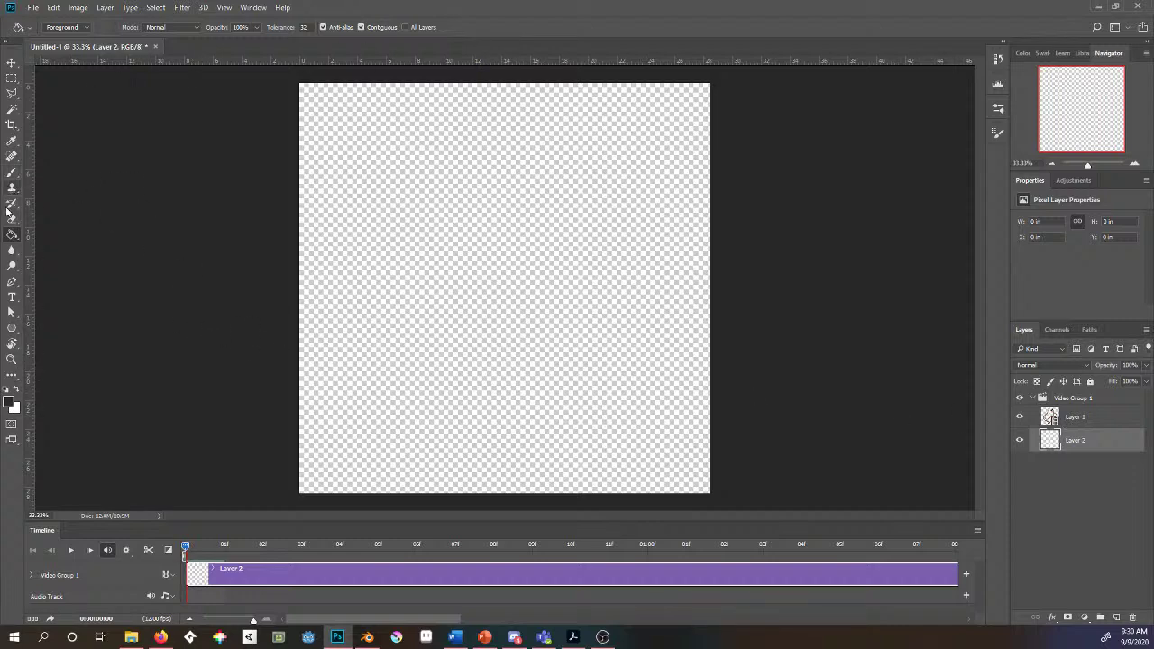
left_click(359, 251)
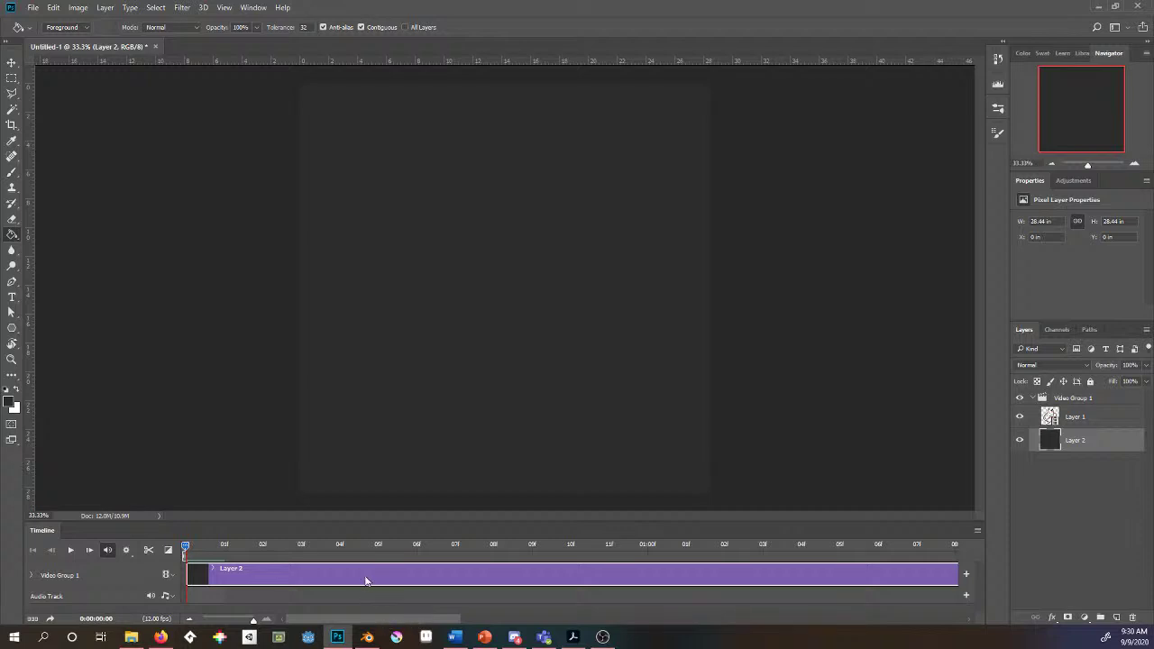
left_click(32, 576)
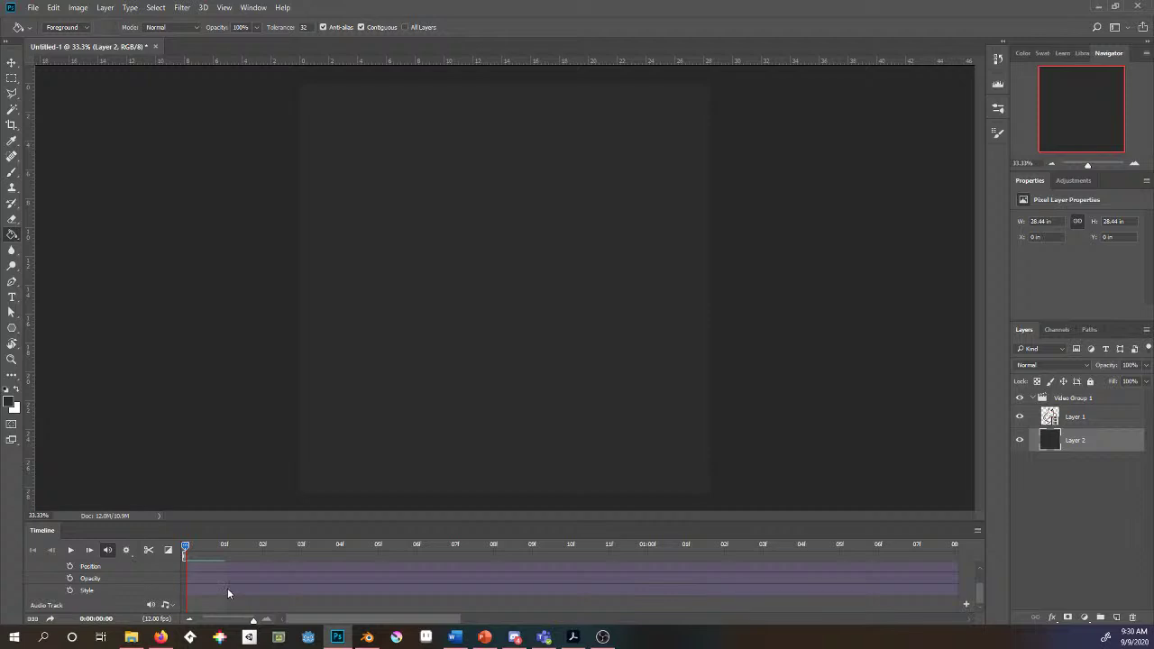
left_click_drag(272, 564, 254, 601)
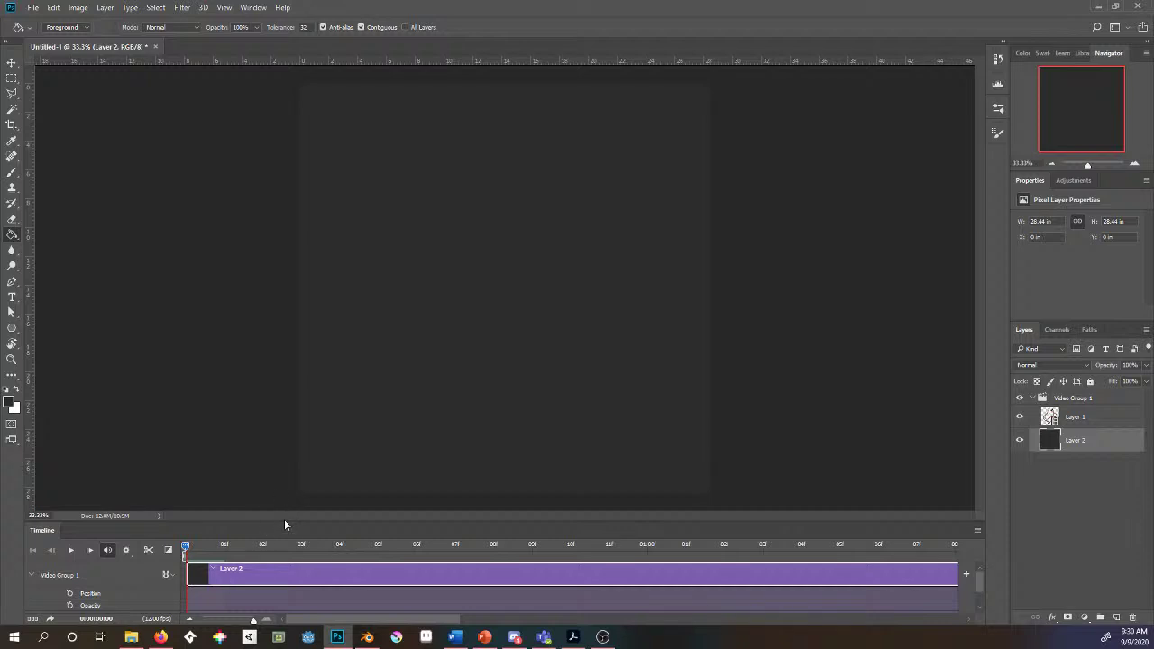
left_click_drag(285, 521, 309, 325)
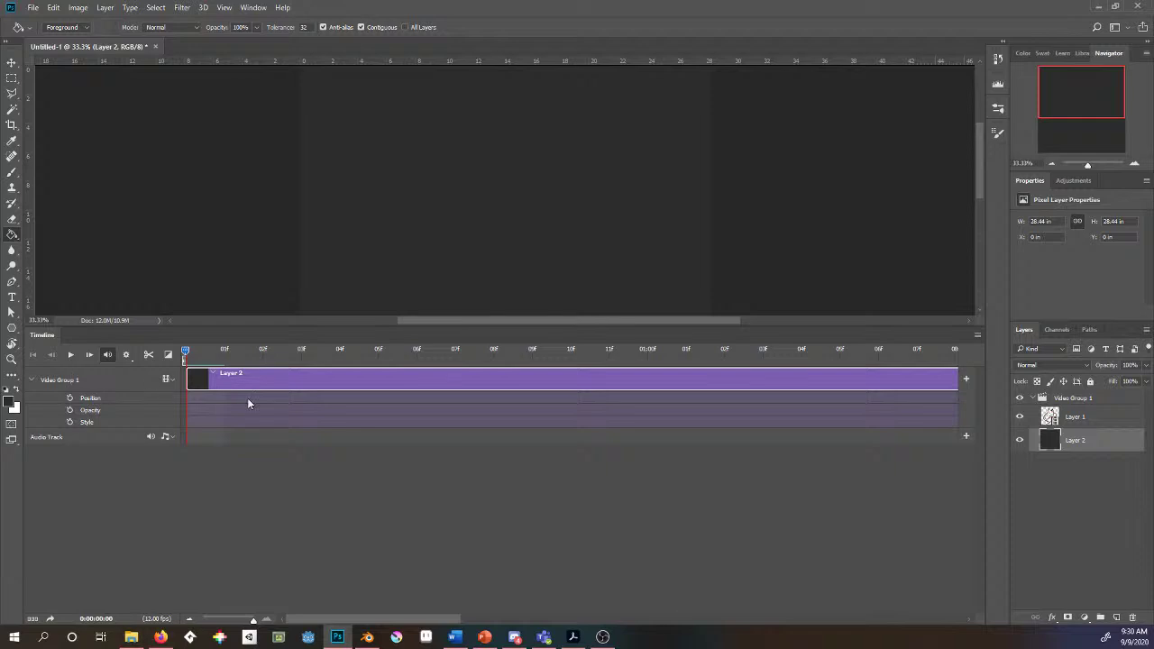
left_click_drag(253, 384, 215, 371)
left_click_drag(1077, 440, 1071, 410)
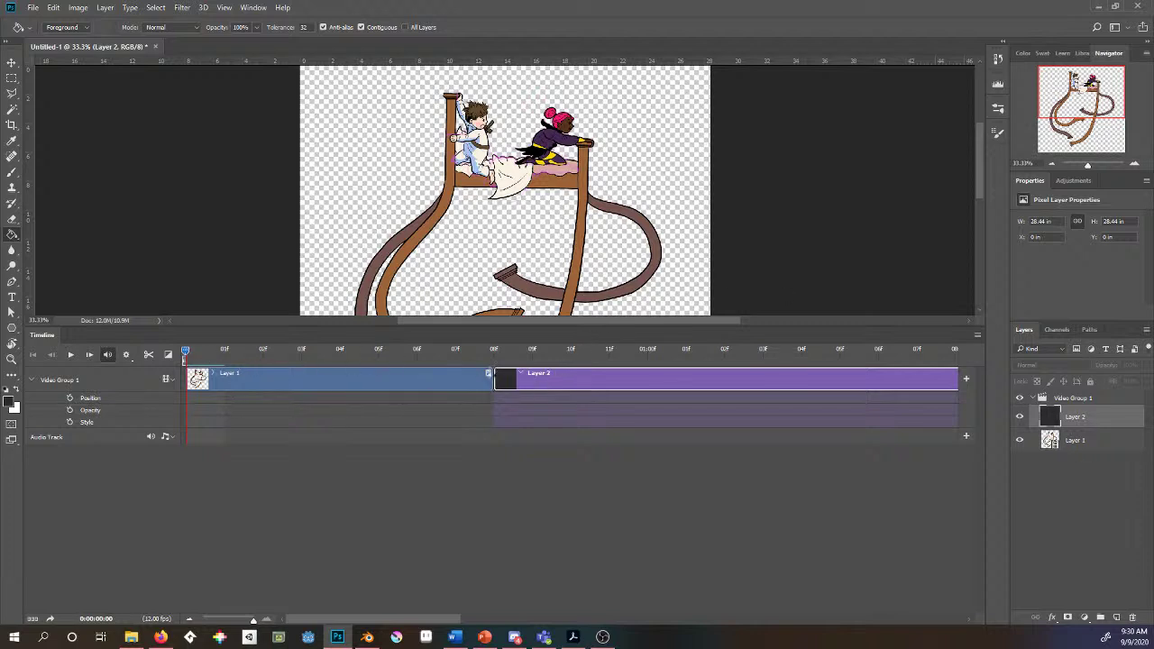
- Take Layer 2 out of Video Group 1 and start its clip at the timeline beginning
key("space")
left_click_drag(564, 383, 256, 412)
left_click_drag(578, 386, 307, 416)
left_click_drag(1077, 417, 1086, 452)
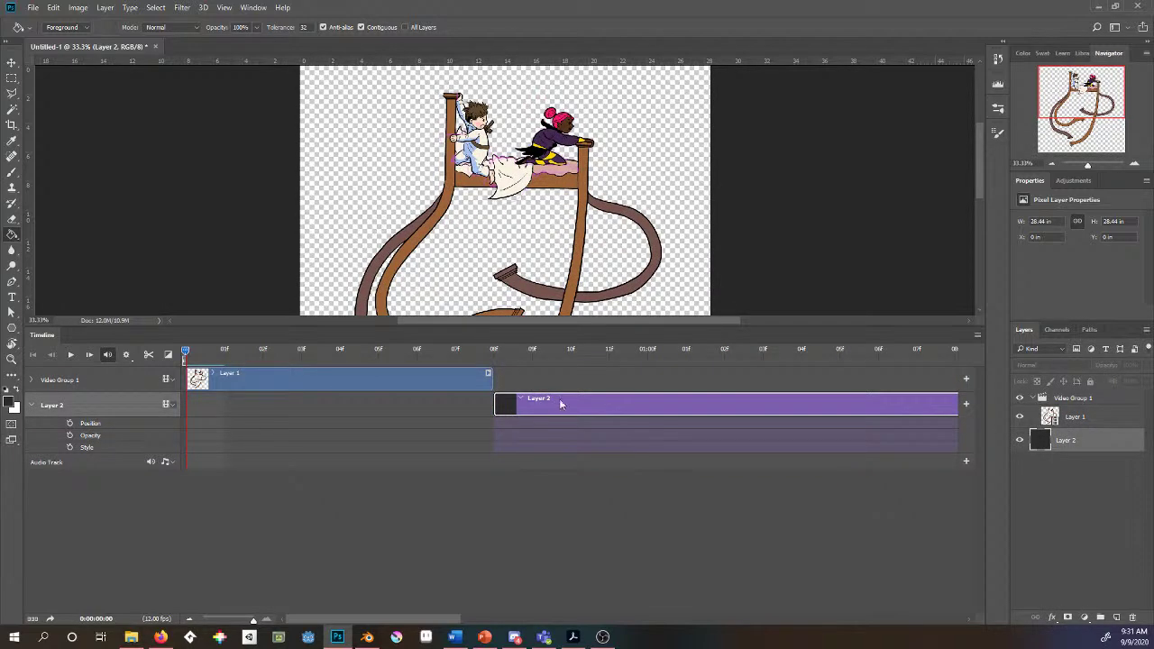
left_click_drag(434, 403, 258, 402)
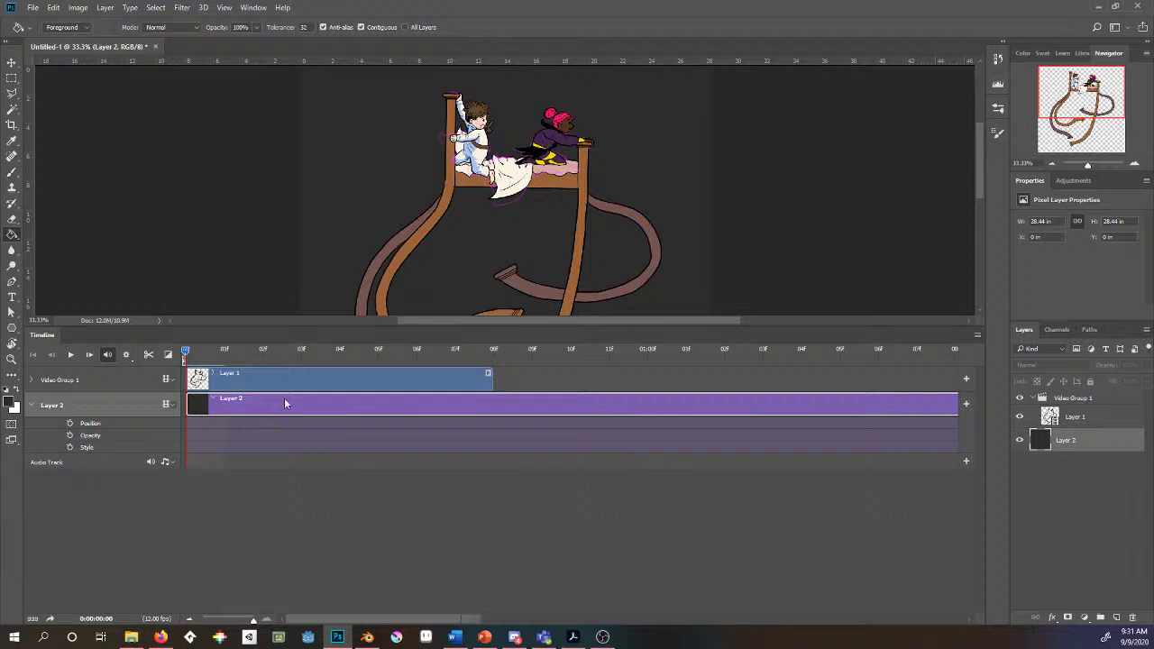
- Split Layer 2's clip at frame 08 and delete the extra copy piece
left_click(497, 350)
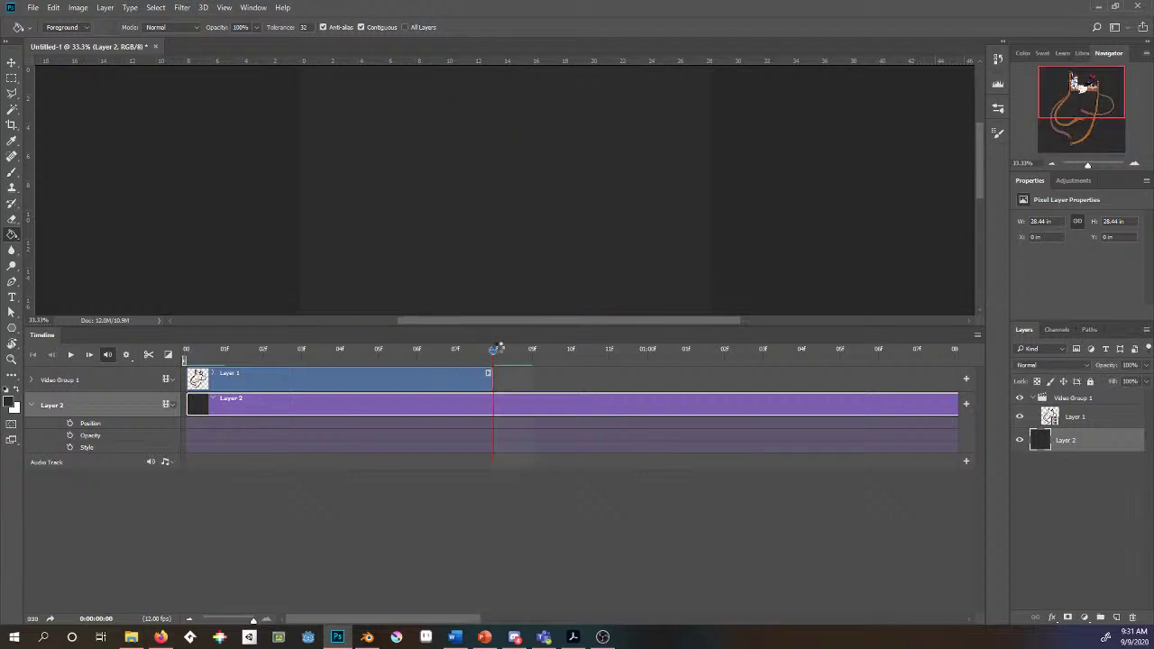
left_click(148, 355)
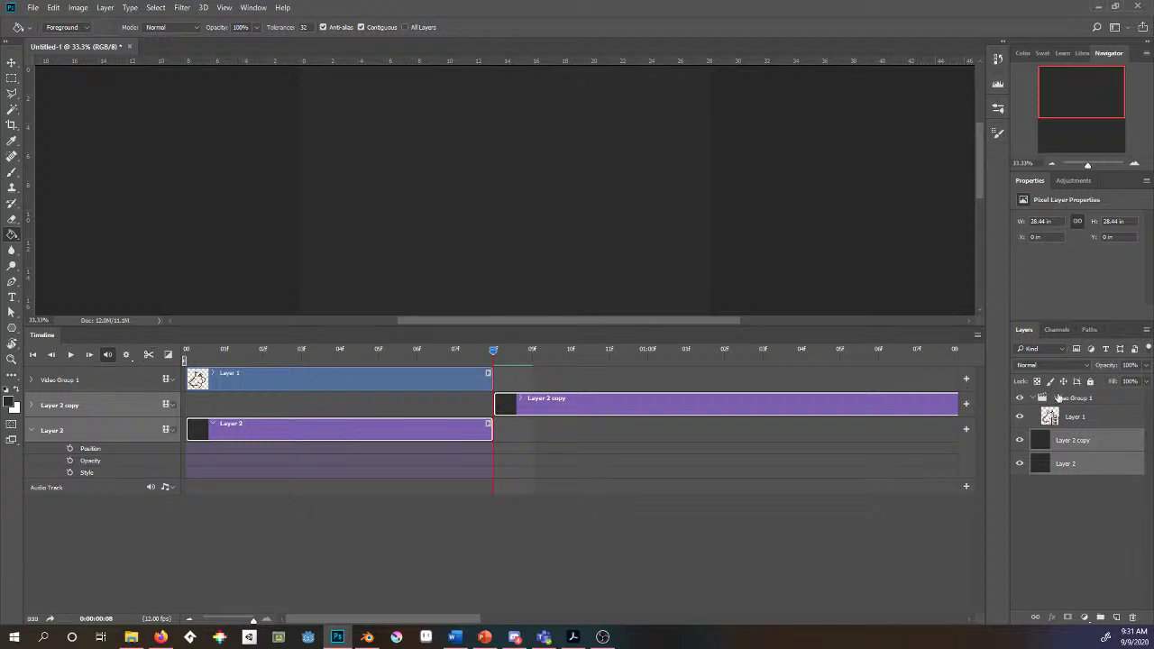
left_click(1098, 441)
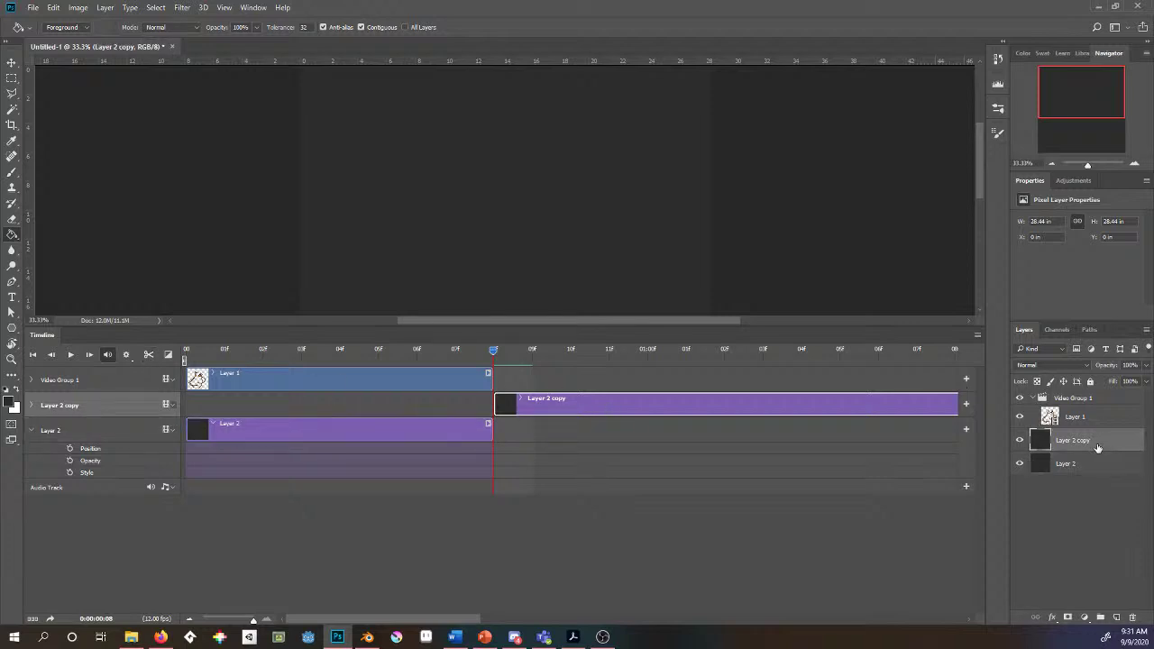
key("Delete")
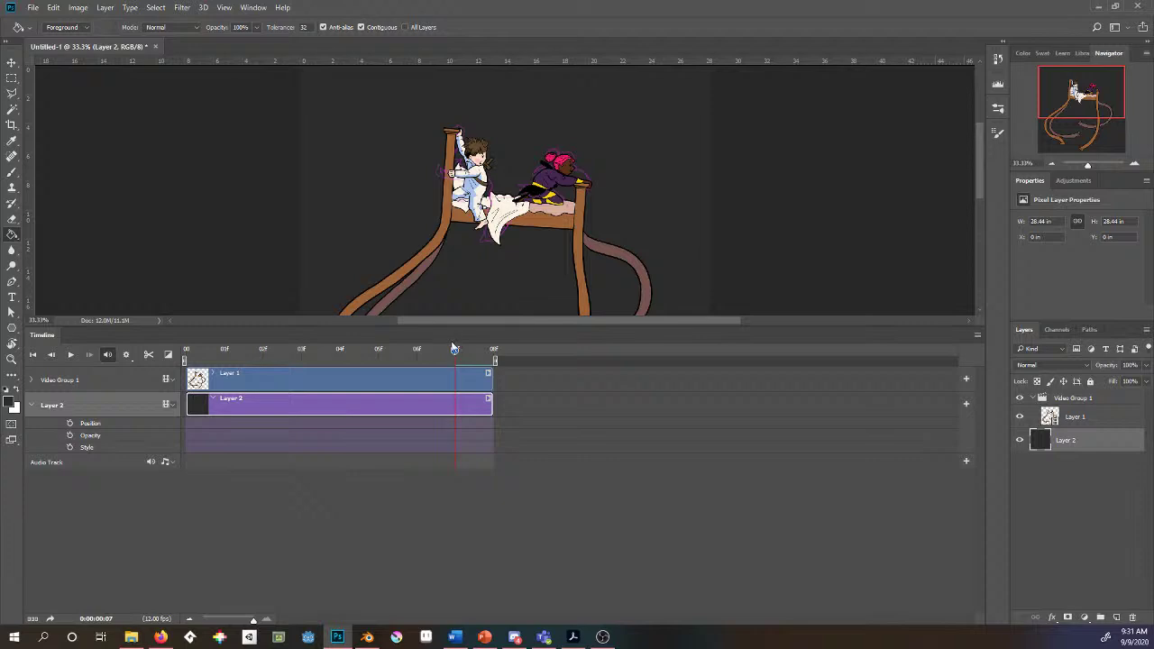
- Return the playhead to frame 0, shorten the timeline panel, and collapse Layer 2's track
left_click(186, 352)
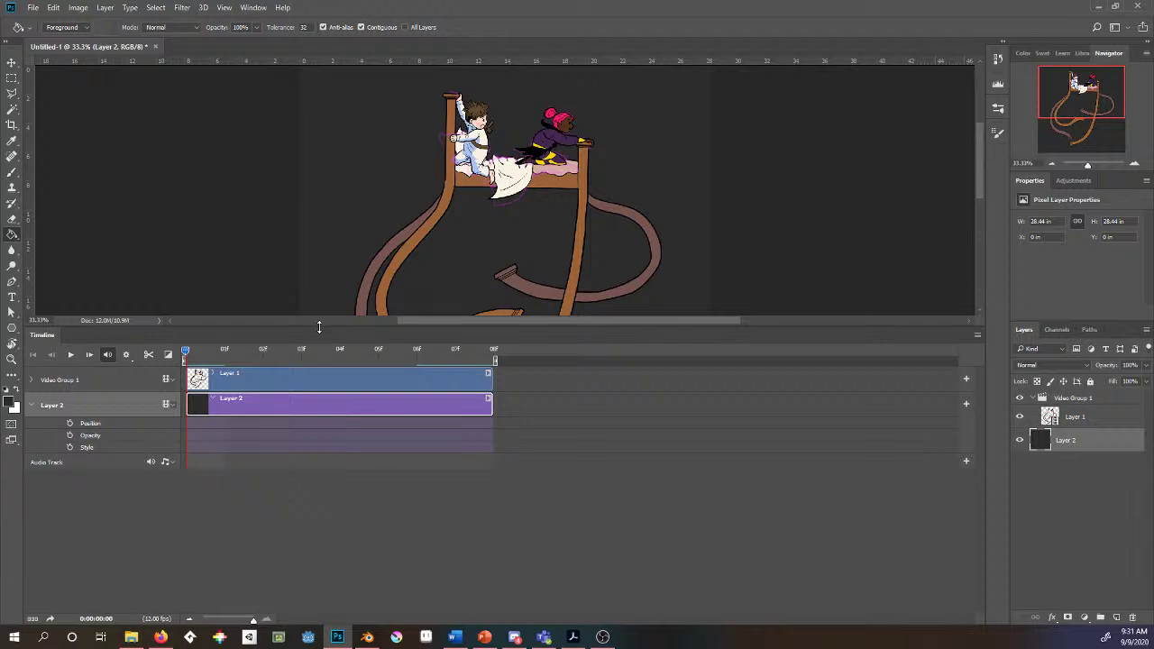
left_click_drag(318, 327, 310, 471)
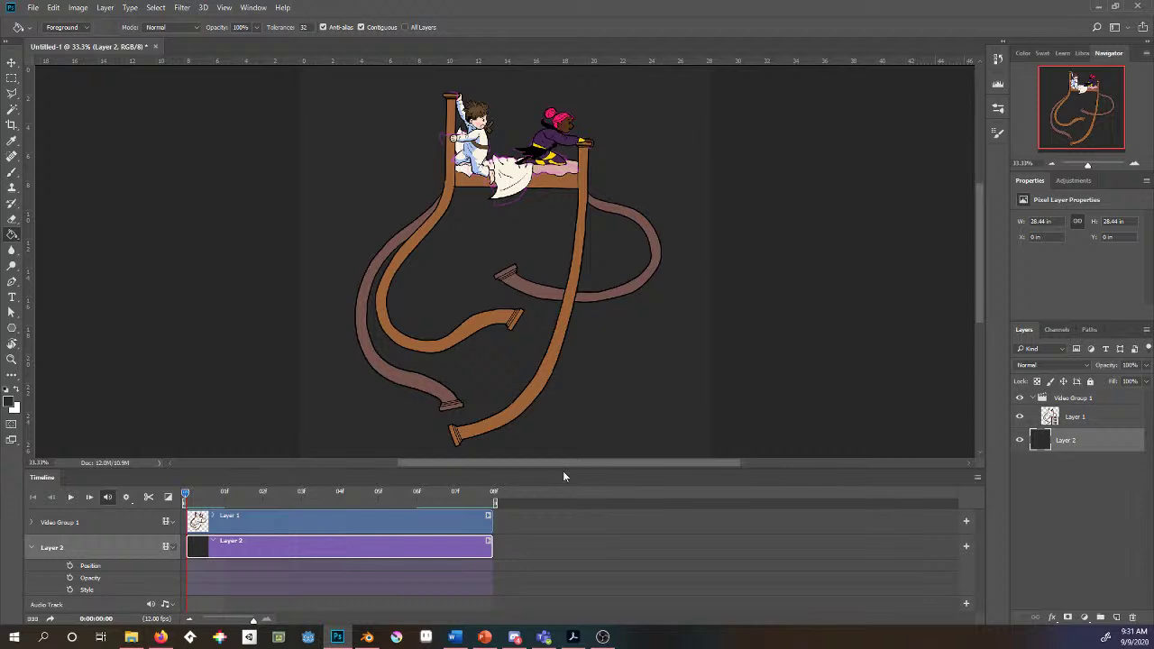
left_click_drag(565, 467, 555, 508)
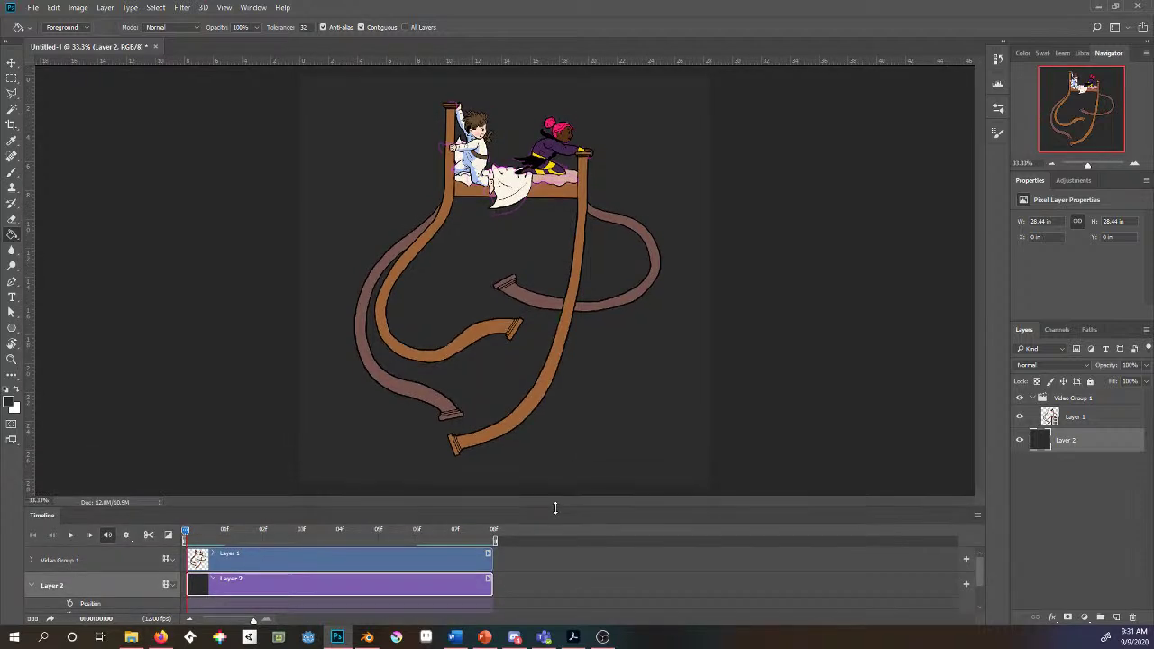
left_click(31, 587)
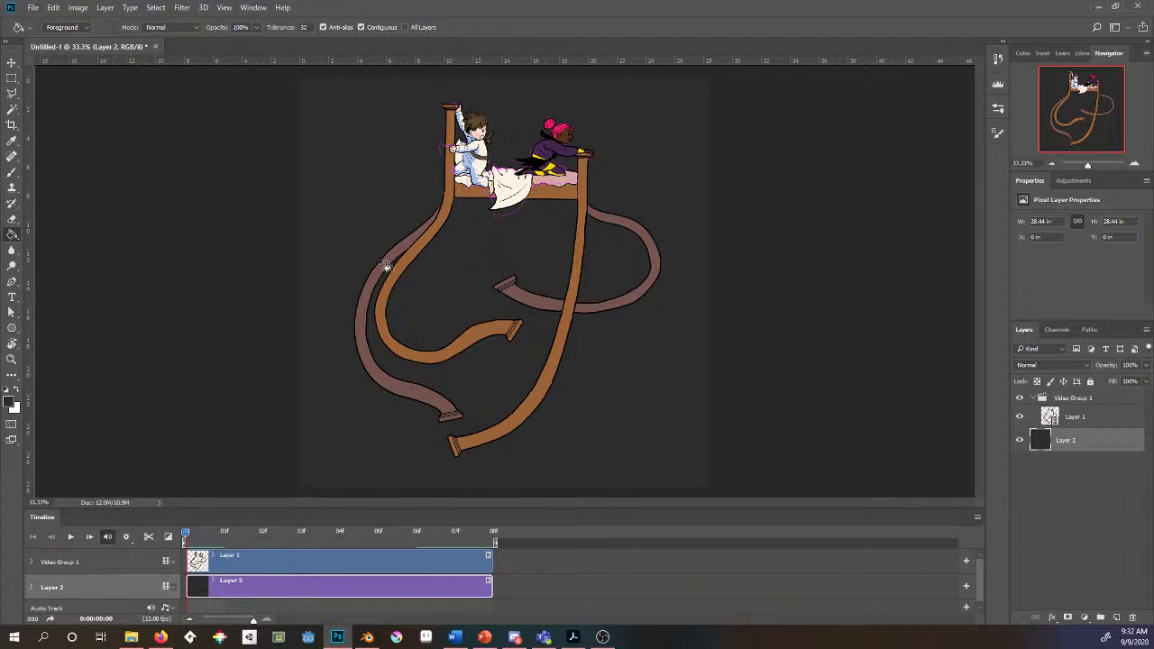
- Toggle the dark Layer 2 background's visibility off and on to check the result
left_click(1020, 440)
left_click(1021, 441)
left_click(1021, 441)
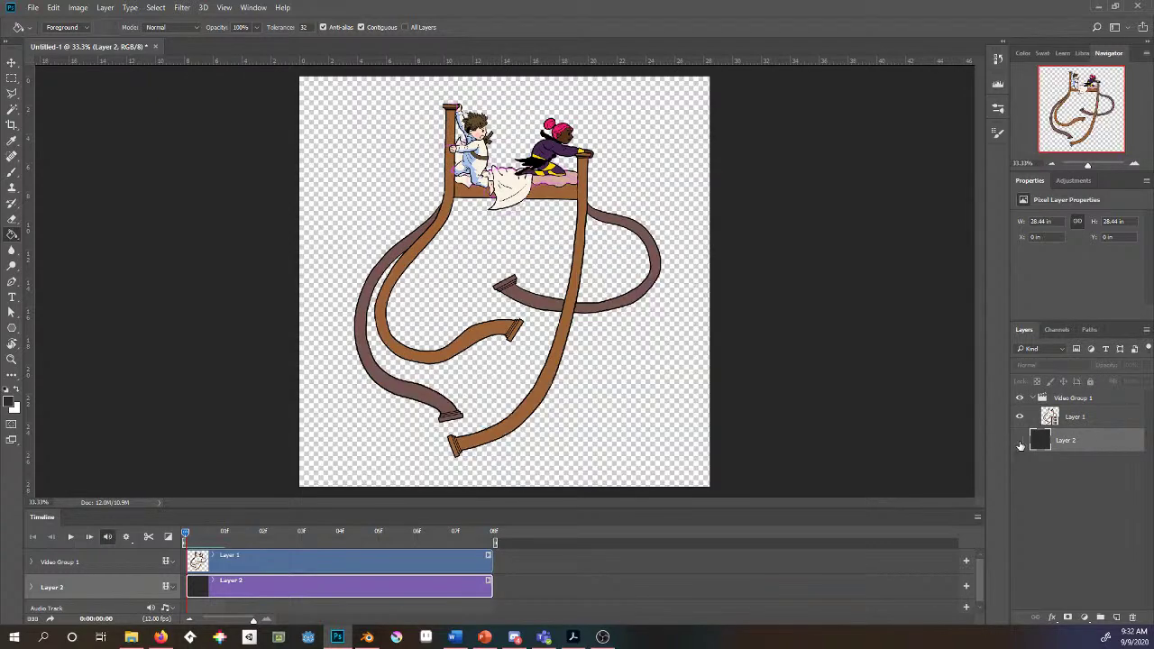
left_click(1021, 441)
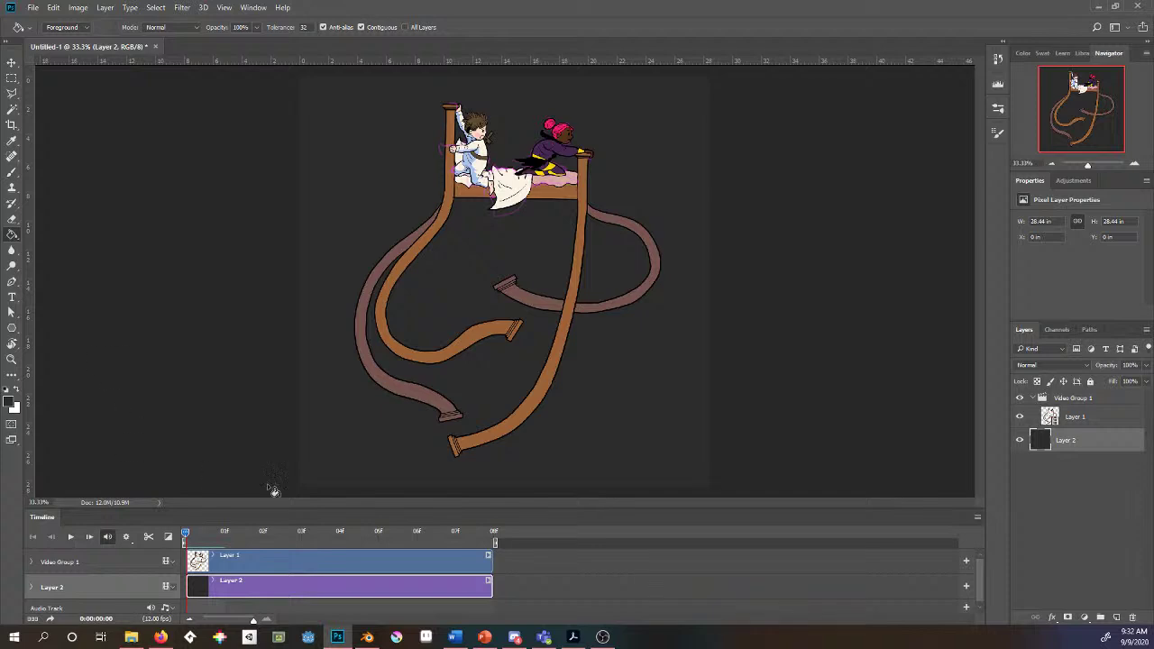
- Open File > Export > Save for Web (Legacy) for the animation as a 2048 × 2048 GIF
left_click(32, 9)
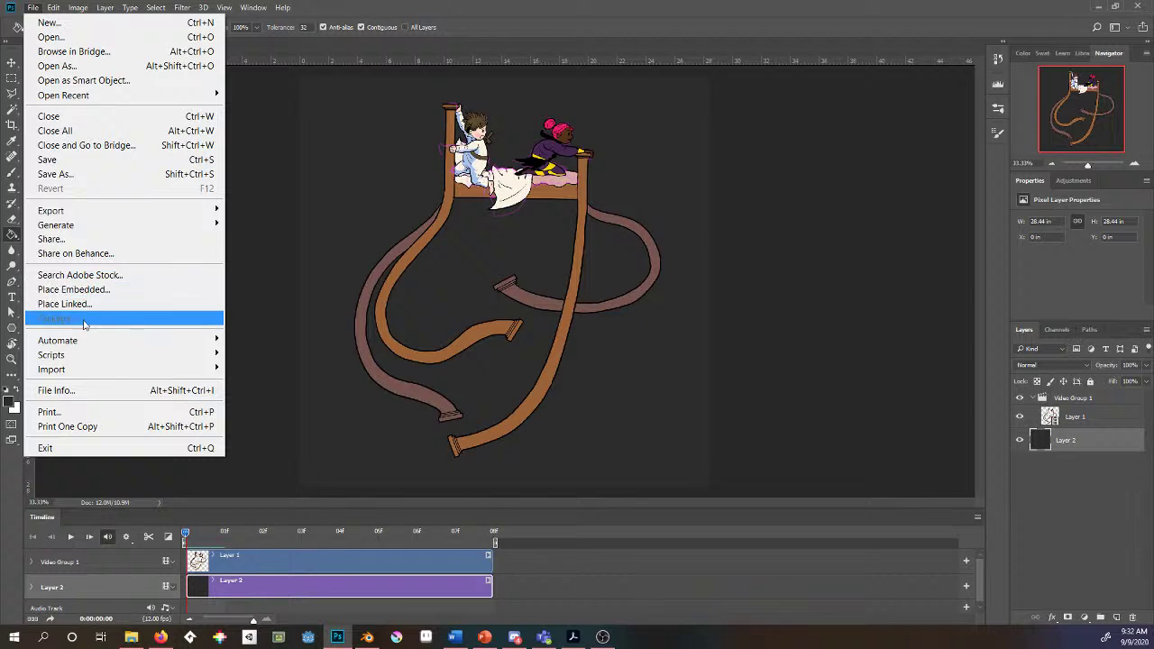
mouse_move(80, 210)
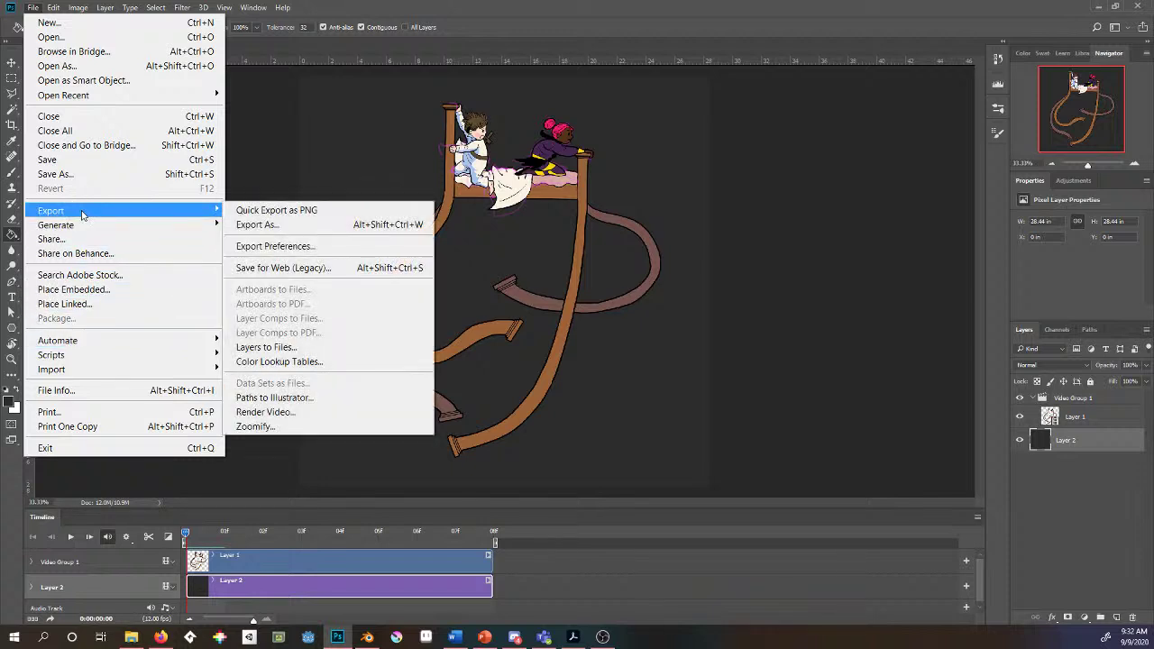
left_click(306, 268)
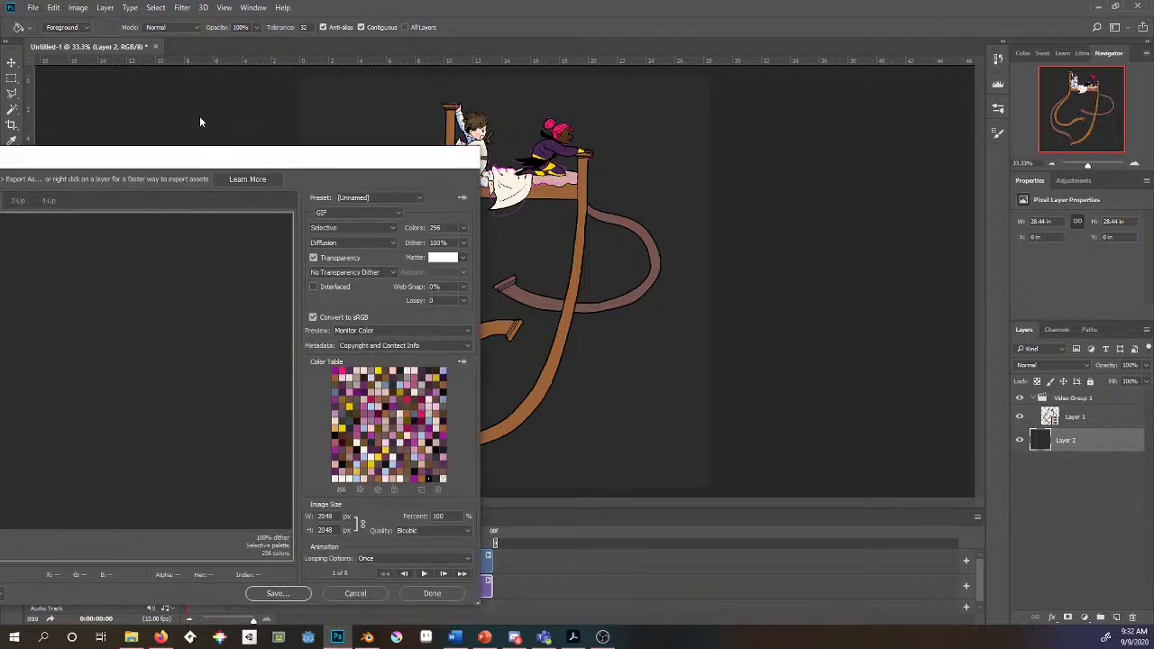
- Set the GIF looping to Forever and start saving the optimized file in the Bed folder
left_click_drag(150, 161, 443, 70)
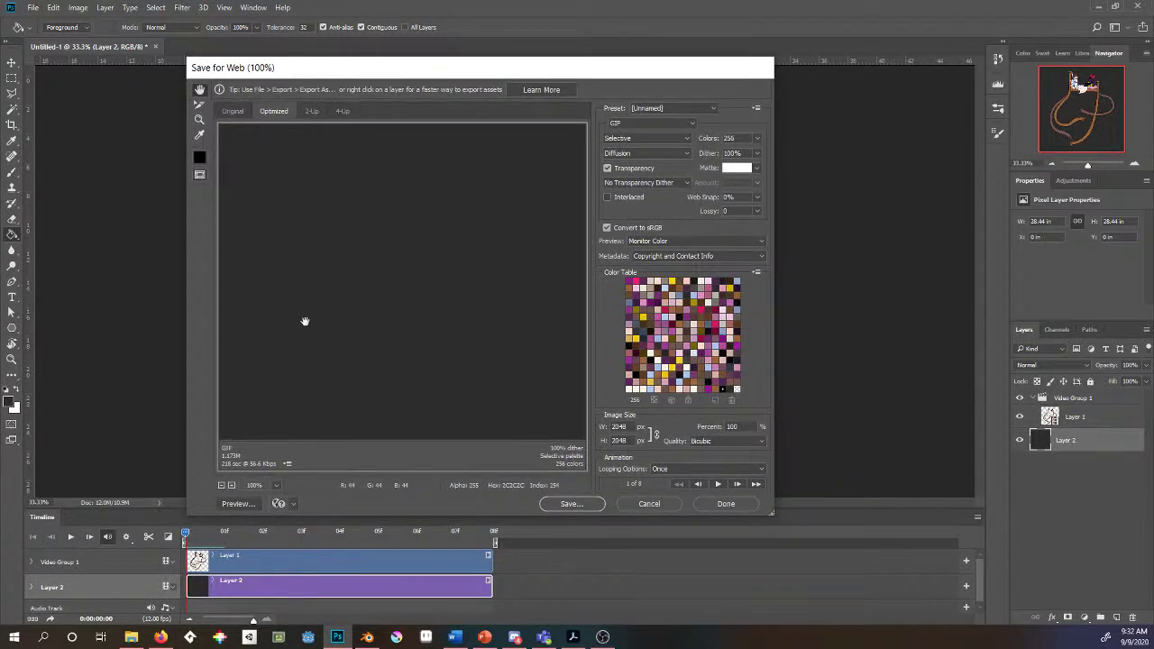
left_click_drag(468, 349, 439, 348)
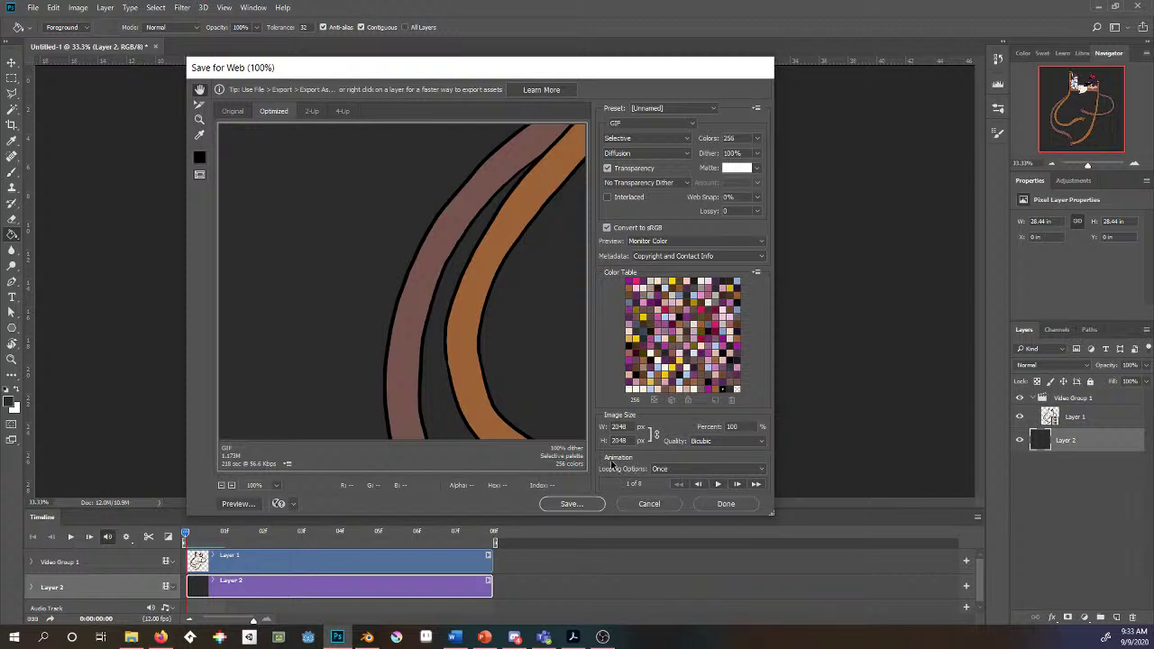
left_click(696, 470)
left_click(666, 491)
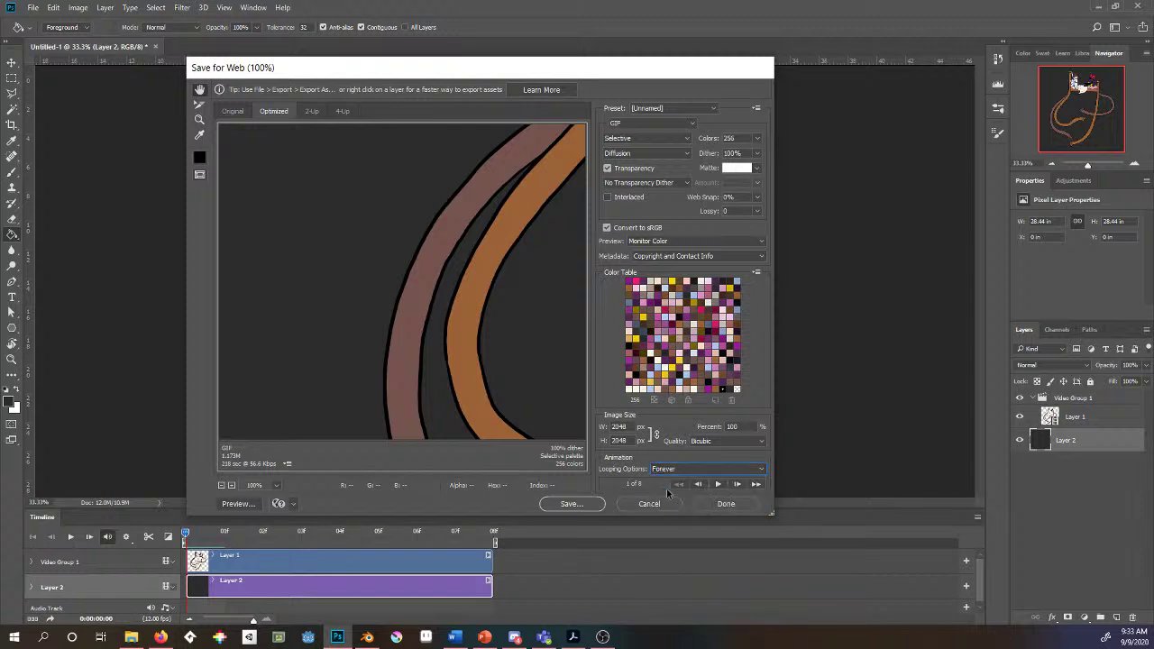
left_click(570, 505)
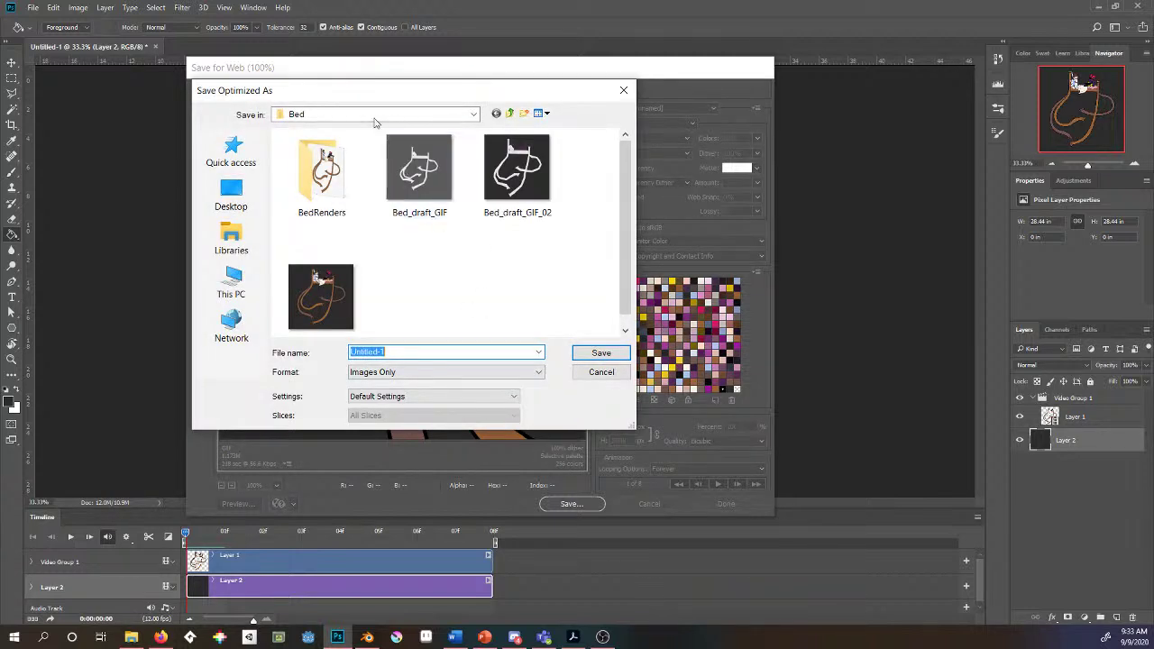
- Cancel the Save Optimized As dialog and browse File Explorer to the NPCs Bed folder
left_click_drag(387, 96, 499, 105)
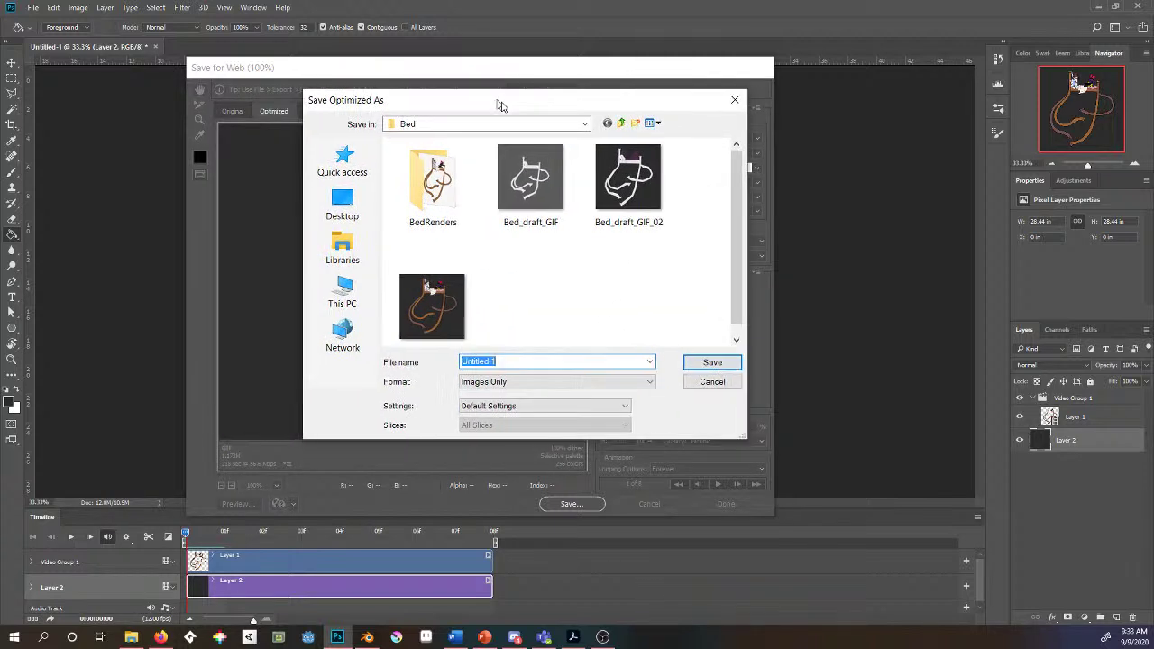
left_click(714, 381)
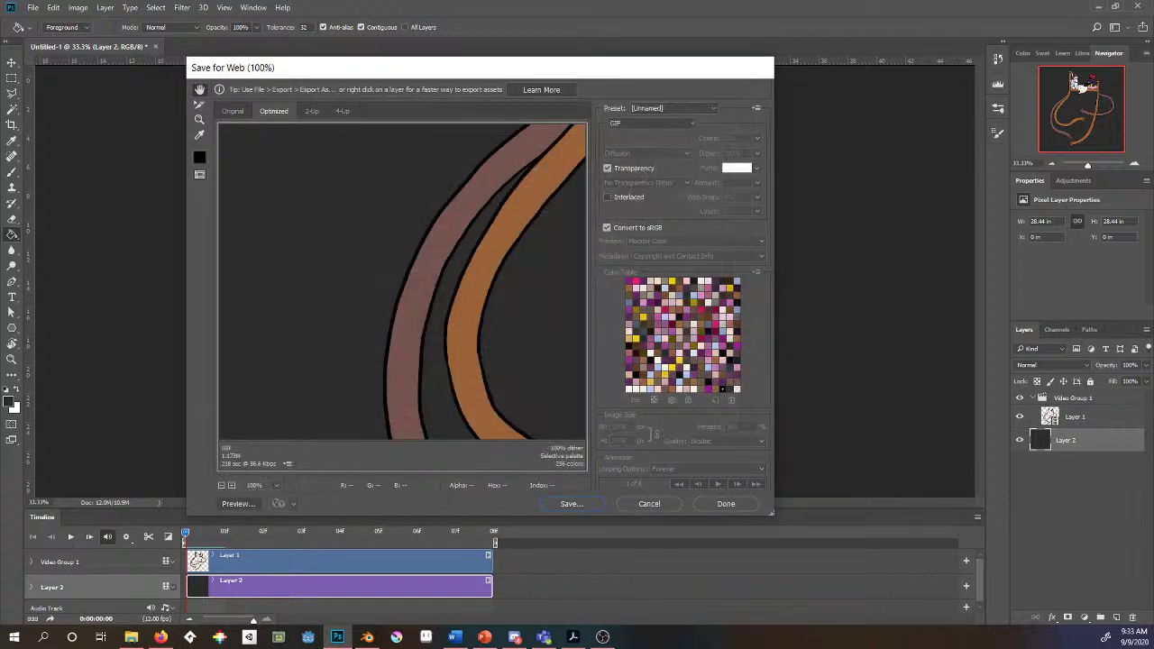
left_click(130, 637)
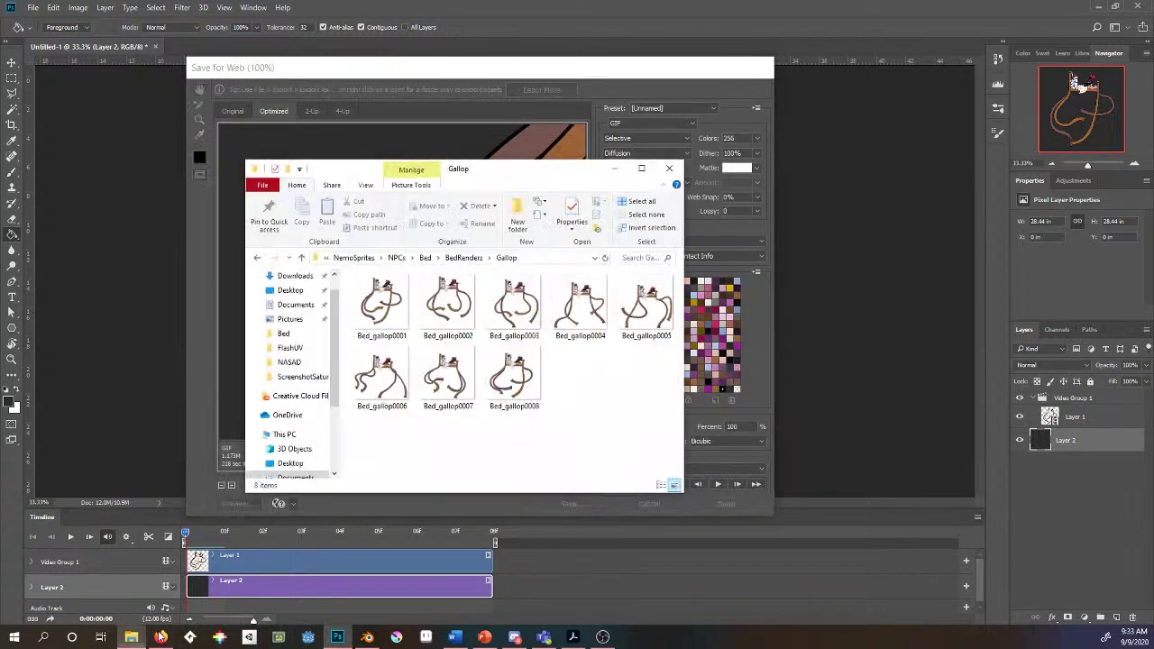
left_click(426, 260)
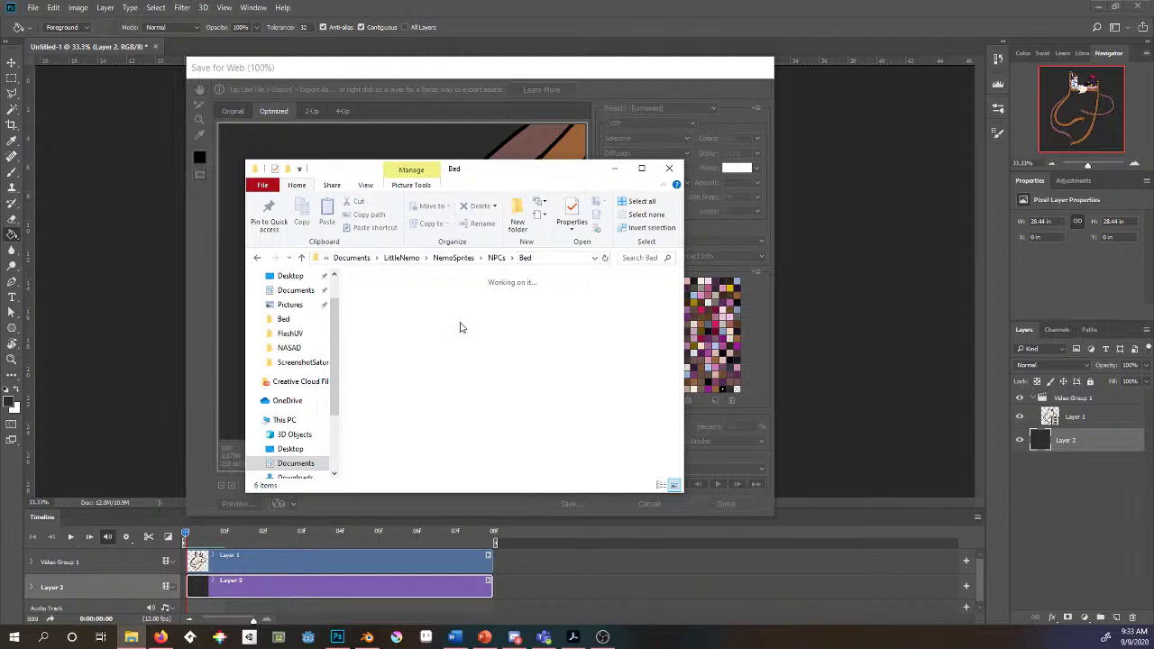
- Preview Bed_draft_GIF_03.gif playing in Windows Photos, then close it
left_click(571, 312)
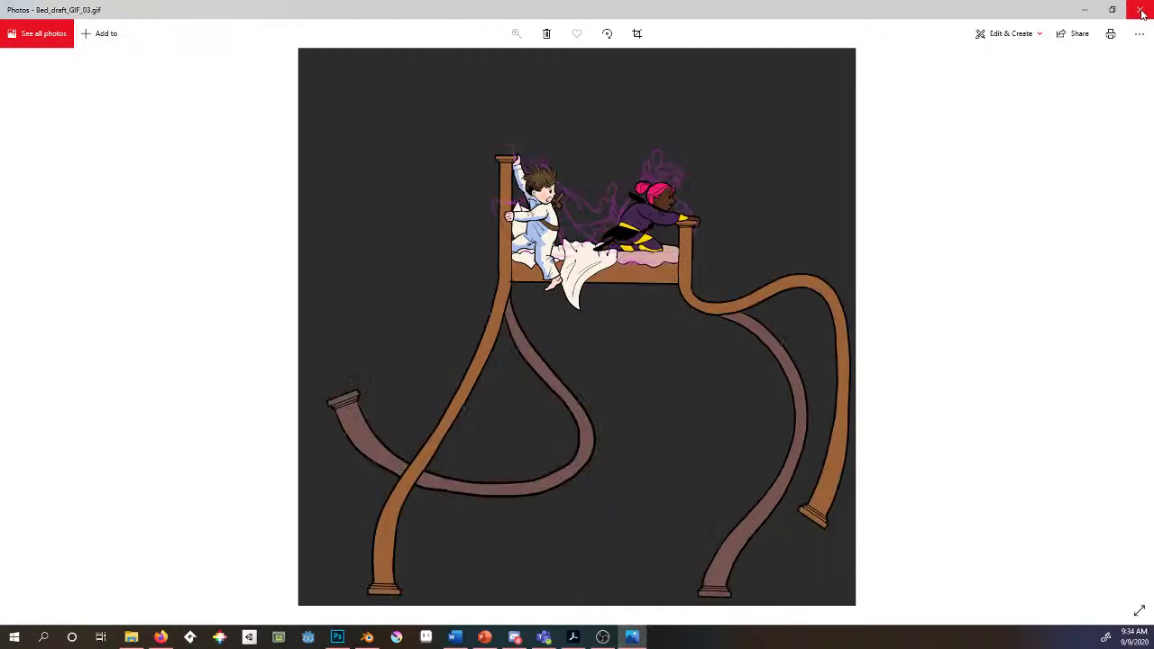
left_click(1141, 12)
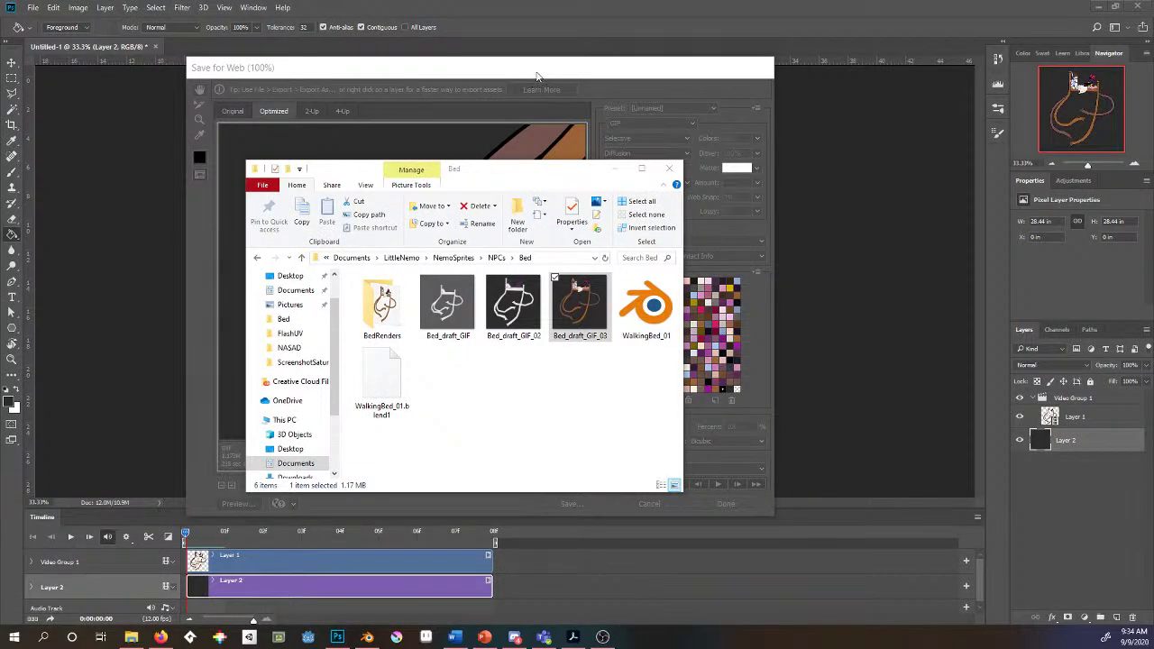
- Close the Save for Web dialog with Done to return to the bed gallop canvas
left_click(537, 75)
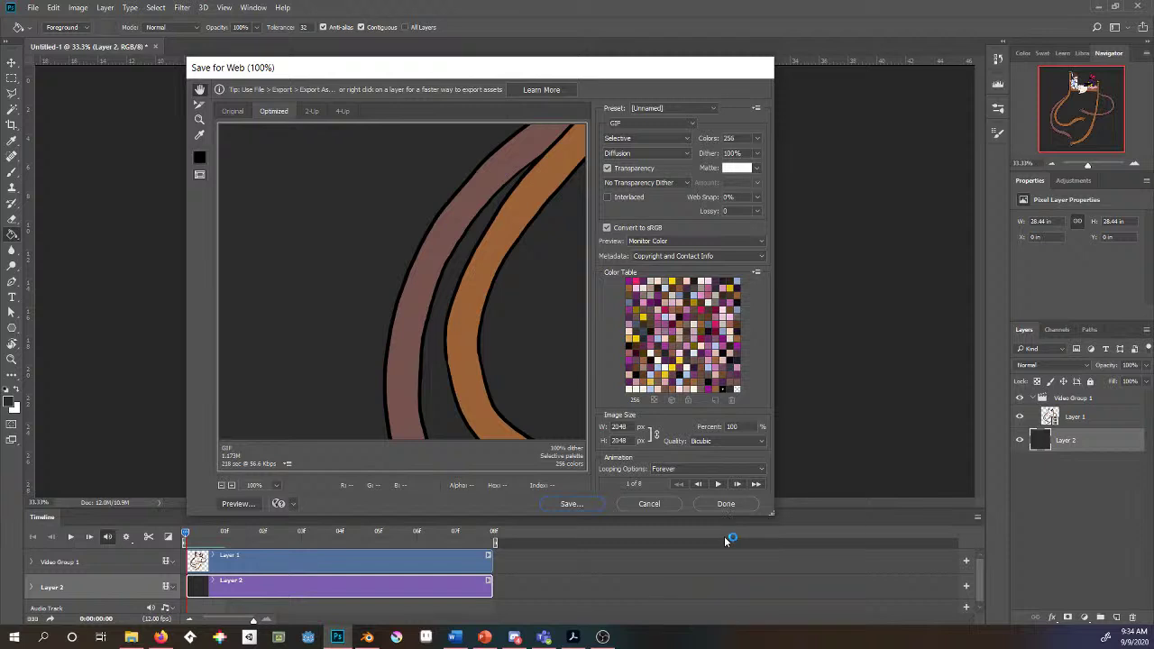
left_click(650, 503)
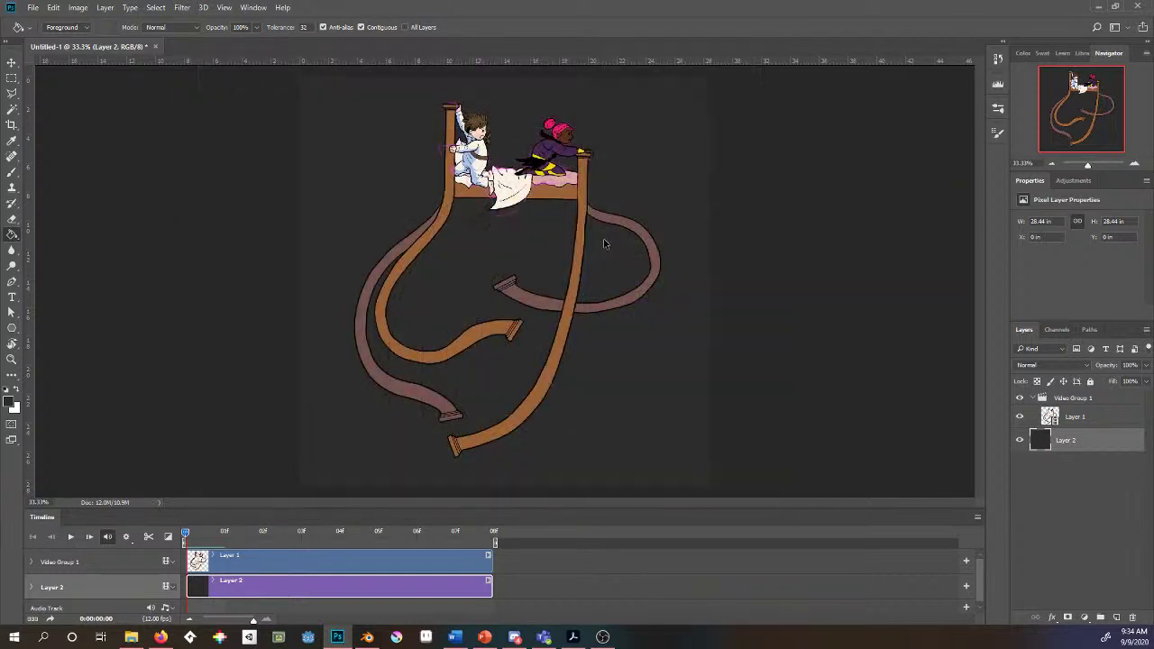